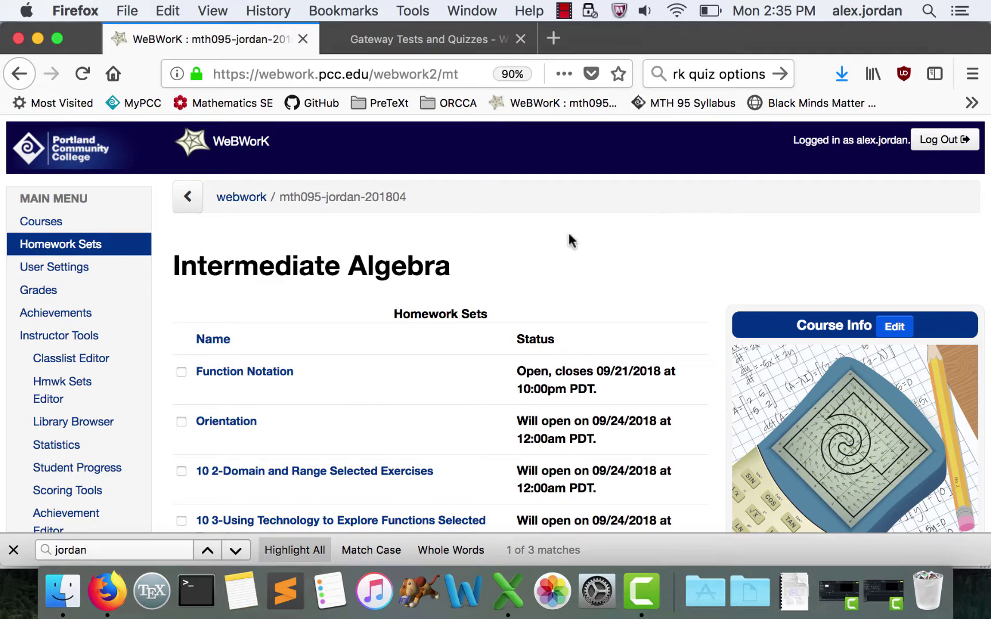
# - Open the Function Notation set listing Problems 1–5, due 09/21/2018
pyautogui.click(268, 377)
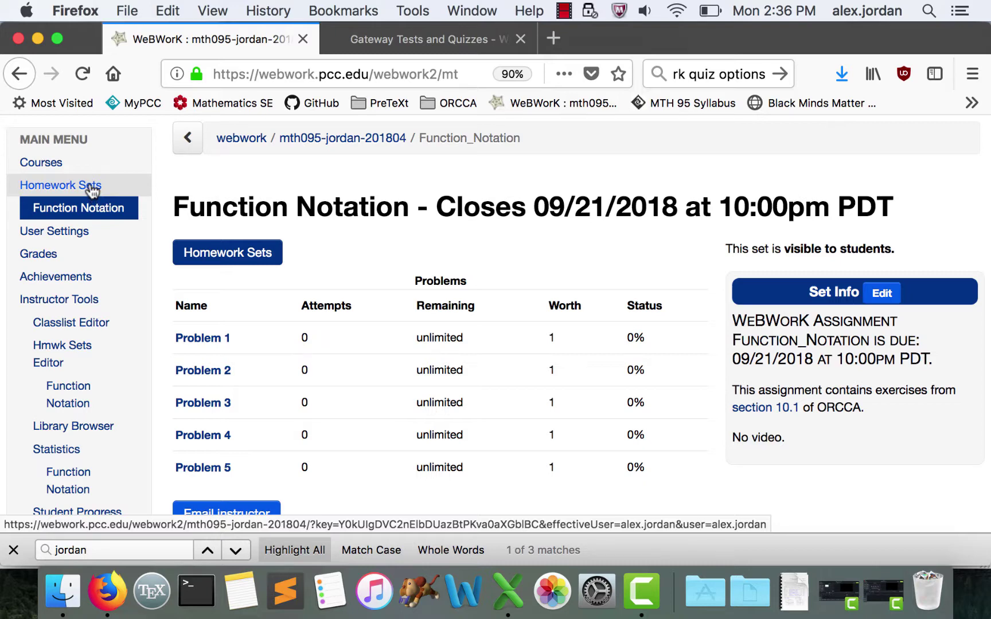
# - Select Function_Notation in Instructor Tools and open its set detail page
pyautogui.click(79, 299)
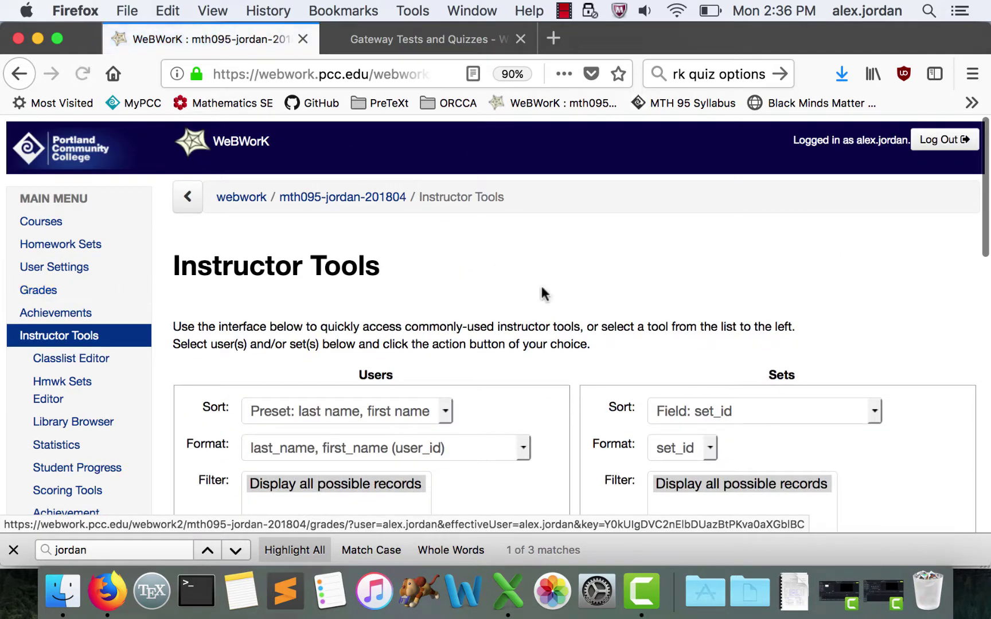
pyautogui.scroll(-6, 542, 295)
pyautogui.scroll(-4, 736, 360)
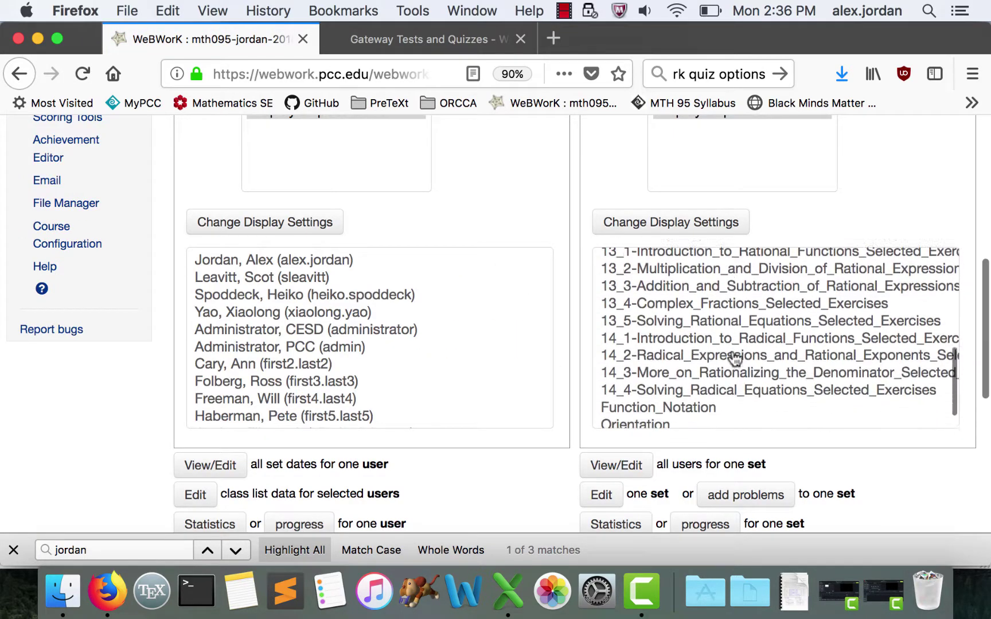
pyautogui.click(711, 390)
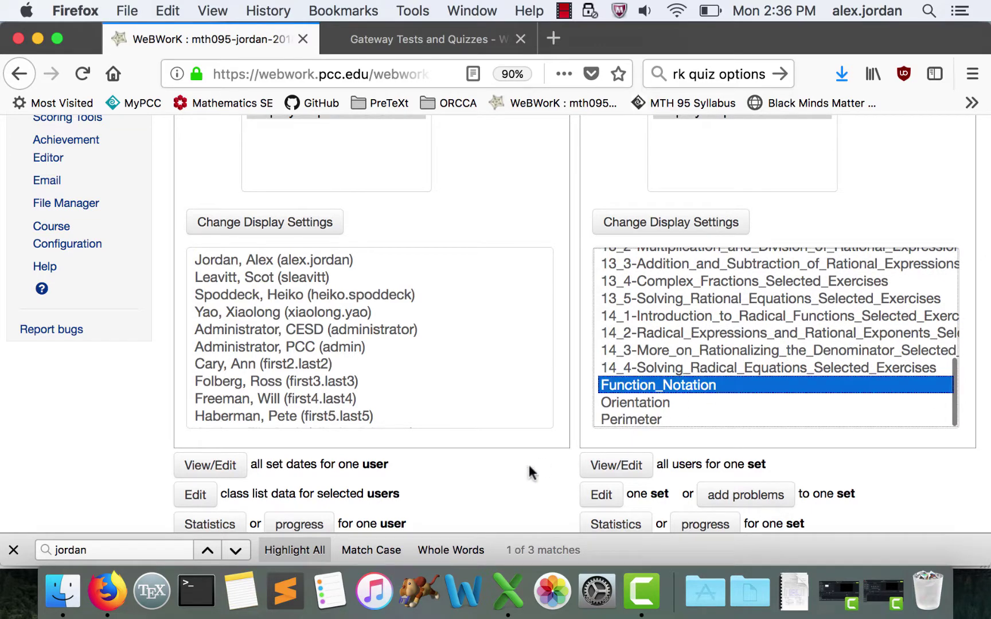
pyautogui.scroll(-1, 548, 472)
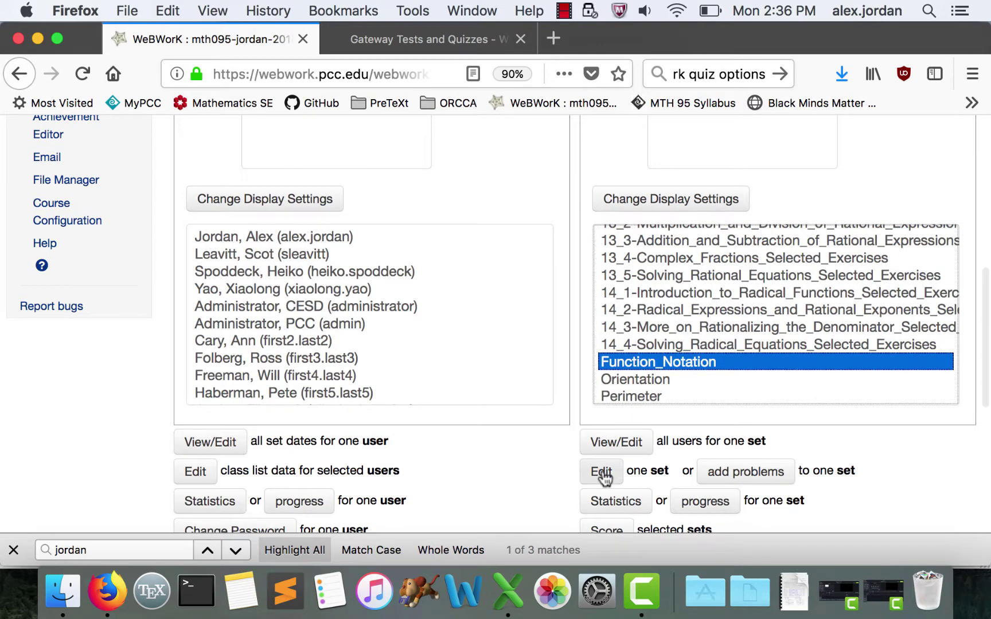
pyautogui.click(602, 471)
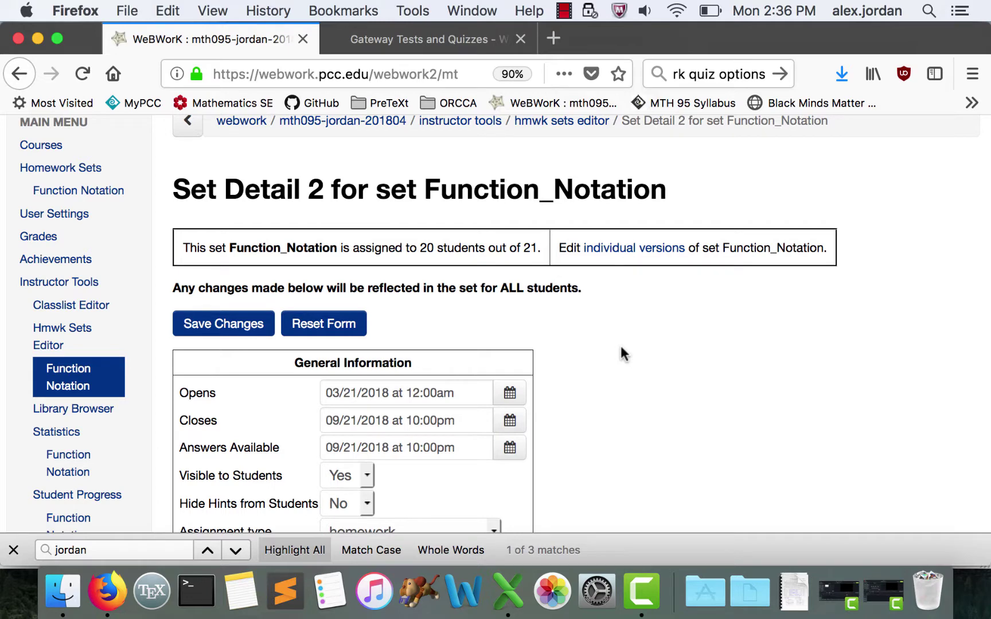
# - Change the set's assignment type to gateway/quiz and save
pyautogui.scroll(-4, 620, 343)
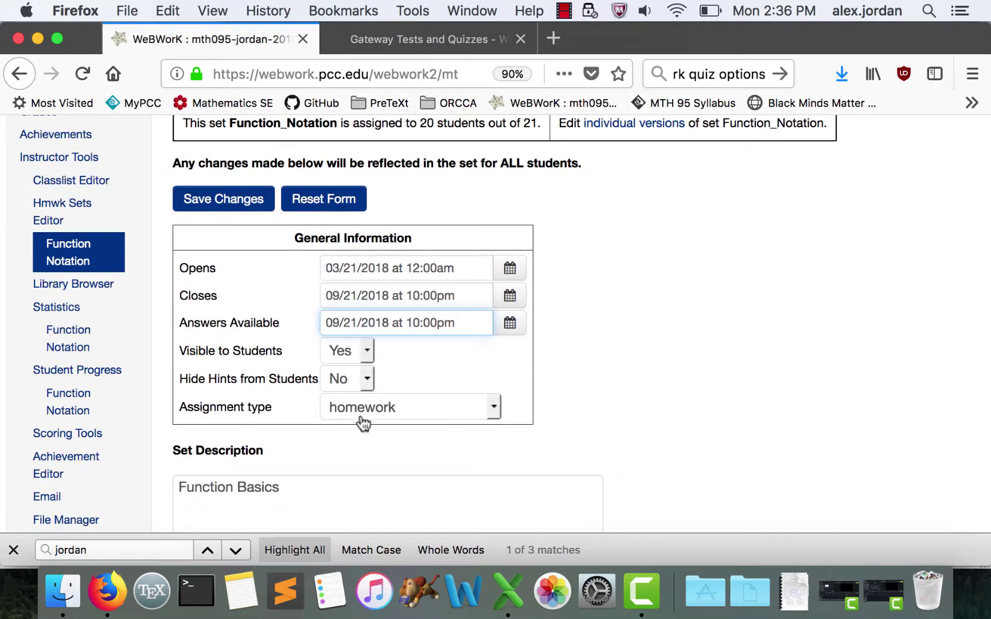
pyautogui.click(401, 407)
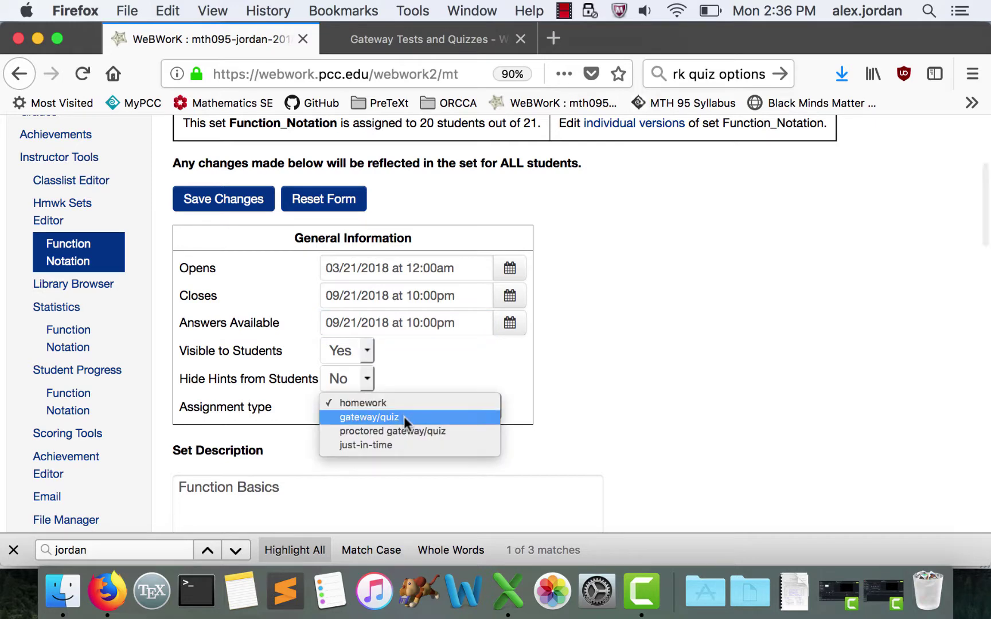
pyautogui.click(403, 416)
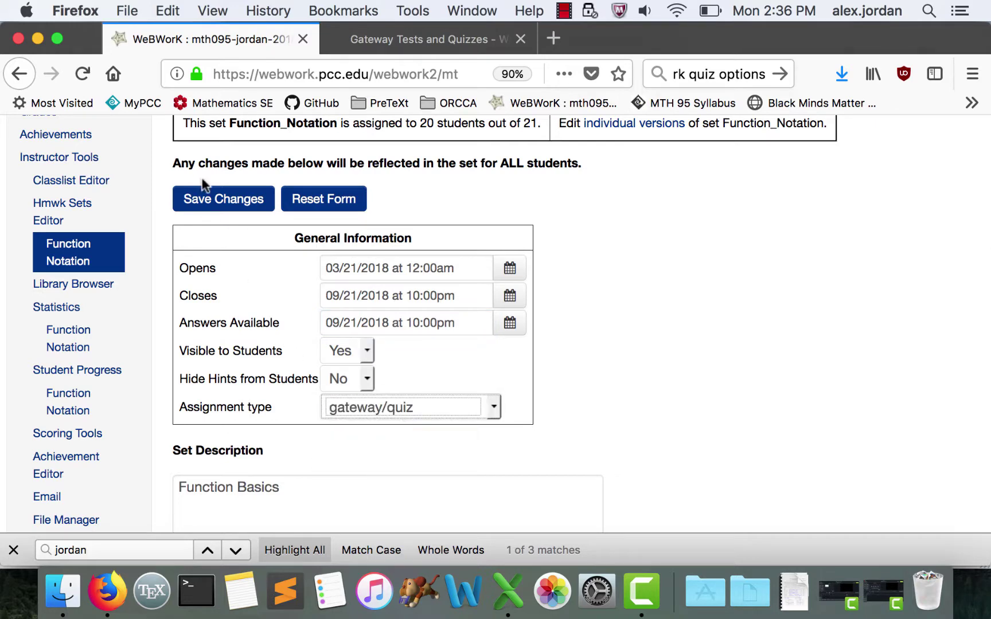
pyautogui.click(203, 199)
pyautogui.scroll(-5, 596, 379)
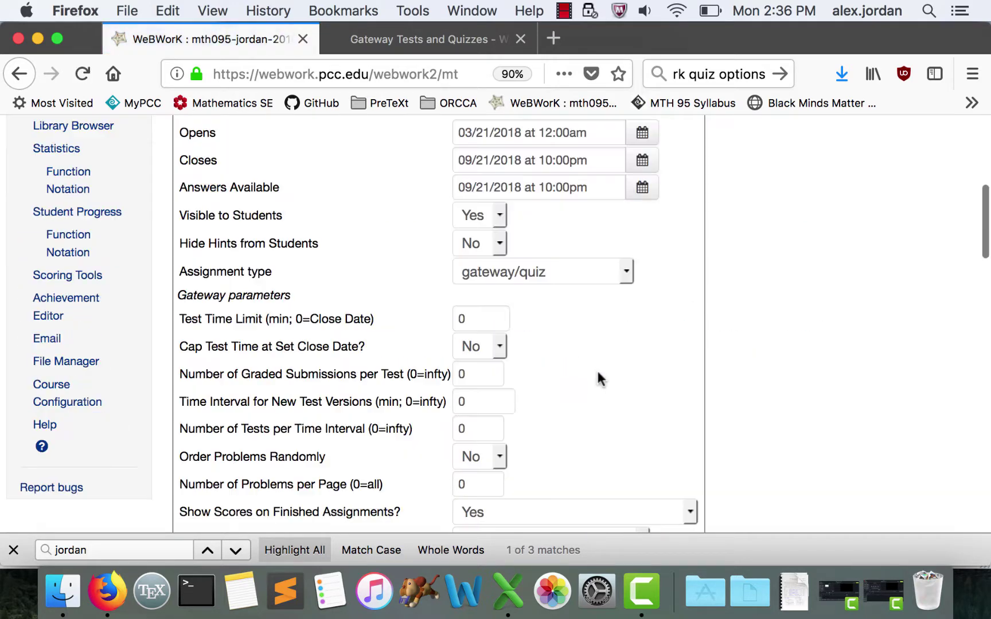
pyautogui.scroll(-3, 598, 379)
pyautogui.scroll(1, 598, 379)
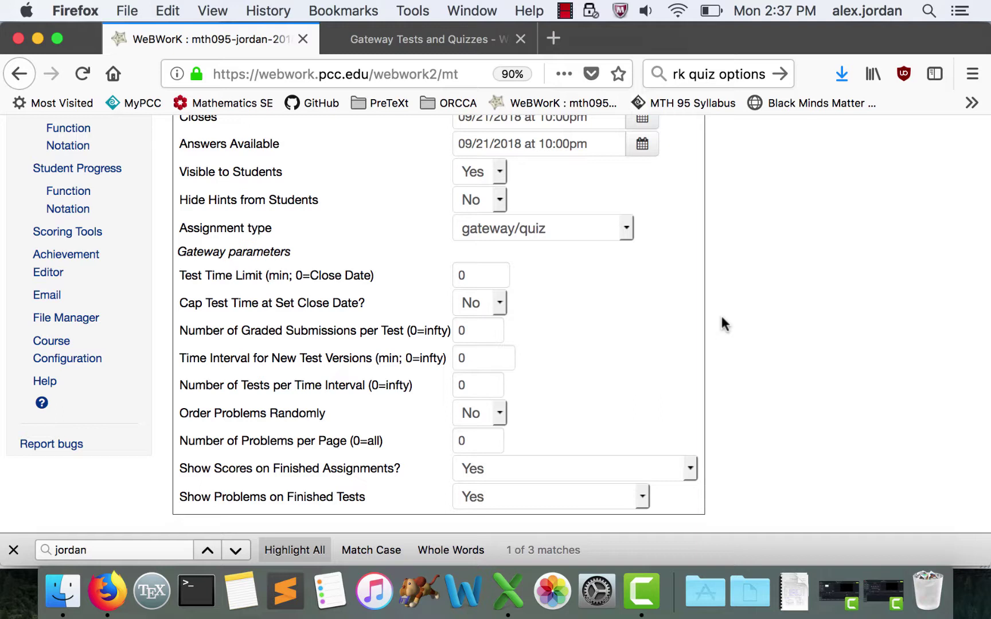
pyautogui.scroll(1, 583, 392)
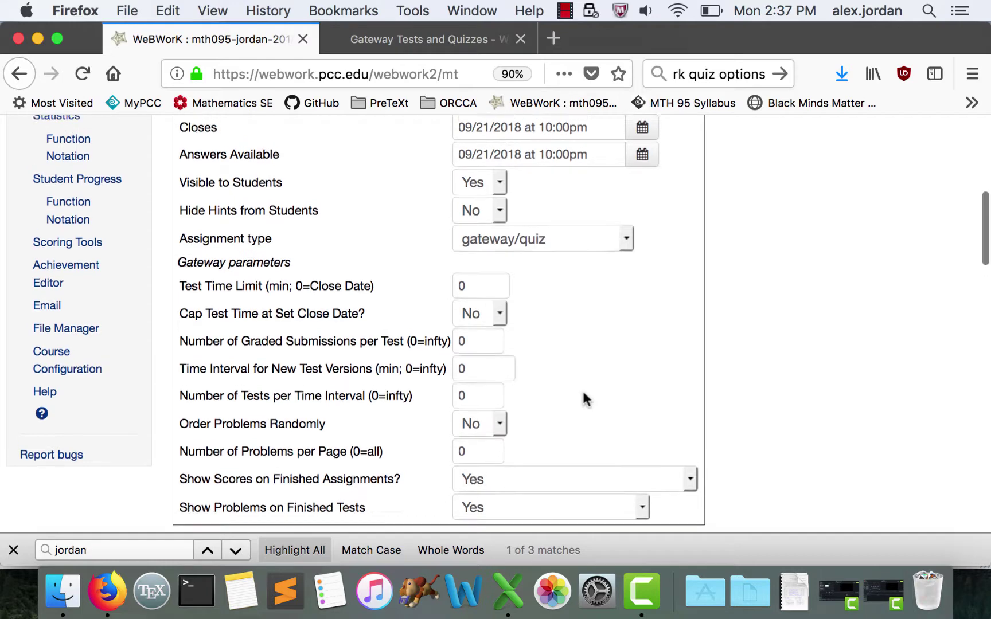
pyautogui.scroll(-2, 487, 344)
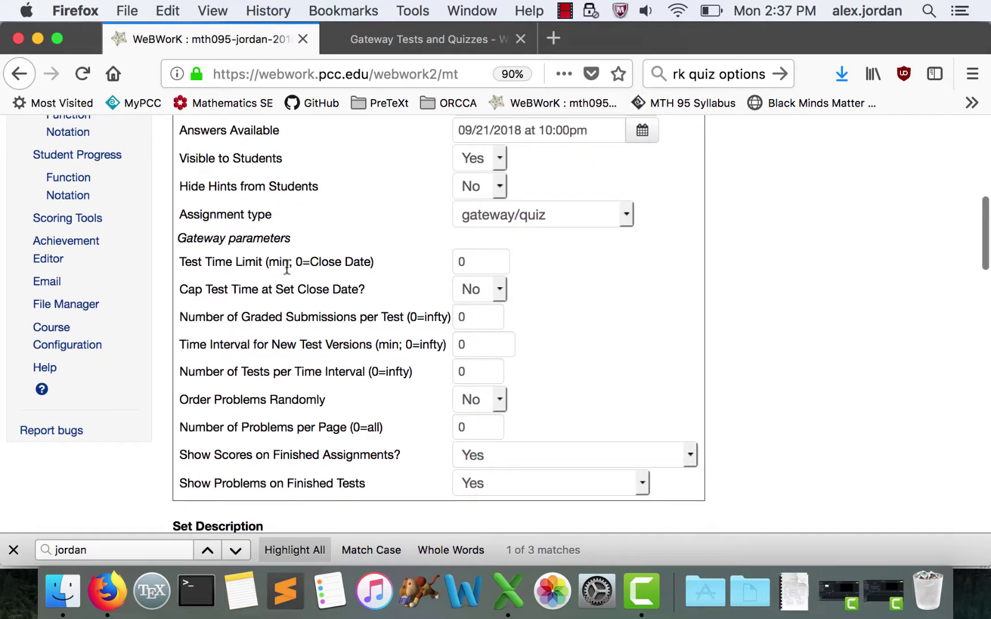
pyautogui.scroll(2, 494, 313)
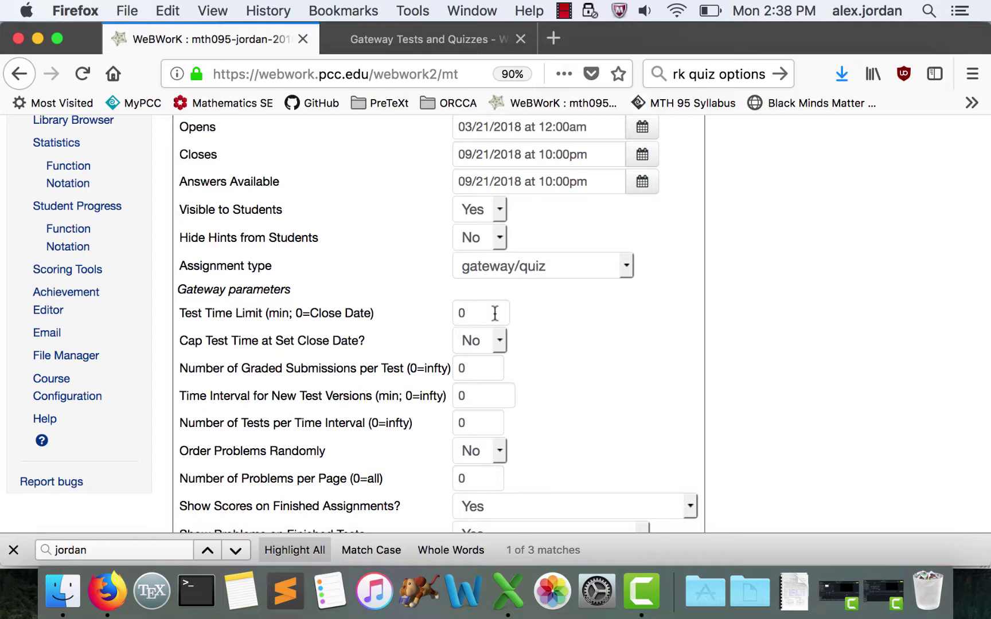
# - Set Test Time Limit to 30 minutes and Graded Submissions per Test to 2
pyautogui.click(494, 313)
pyautogui.press('BackSpace')
pyautogui.write('30')
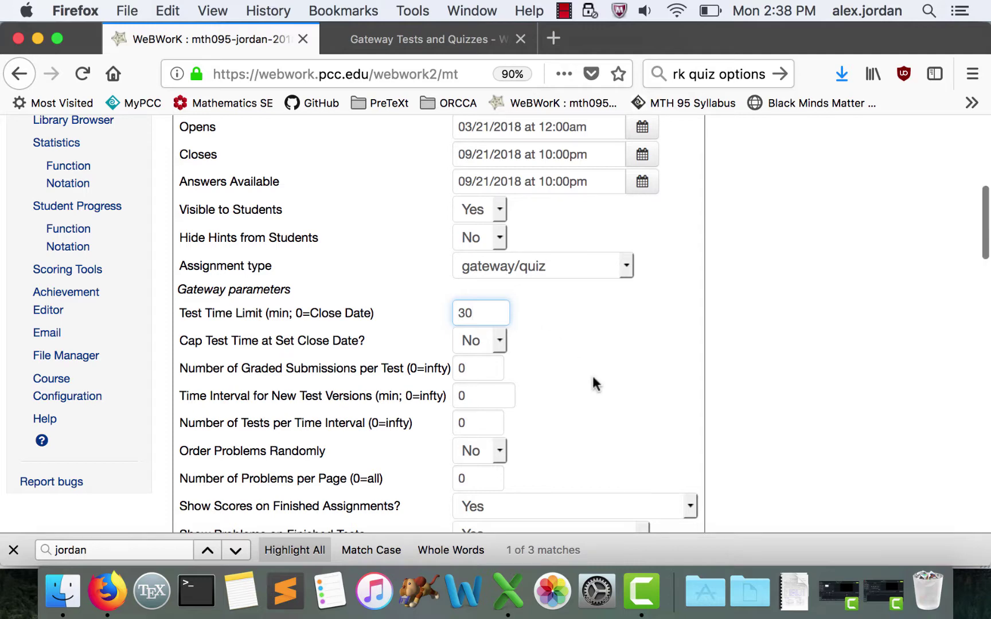
pyautogui.scroll(-2, 591, 373)
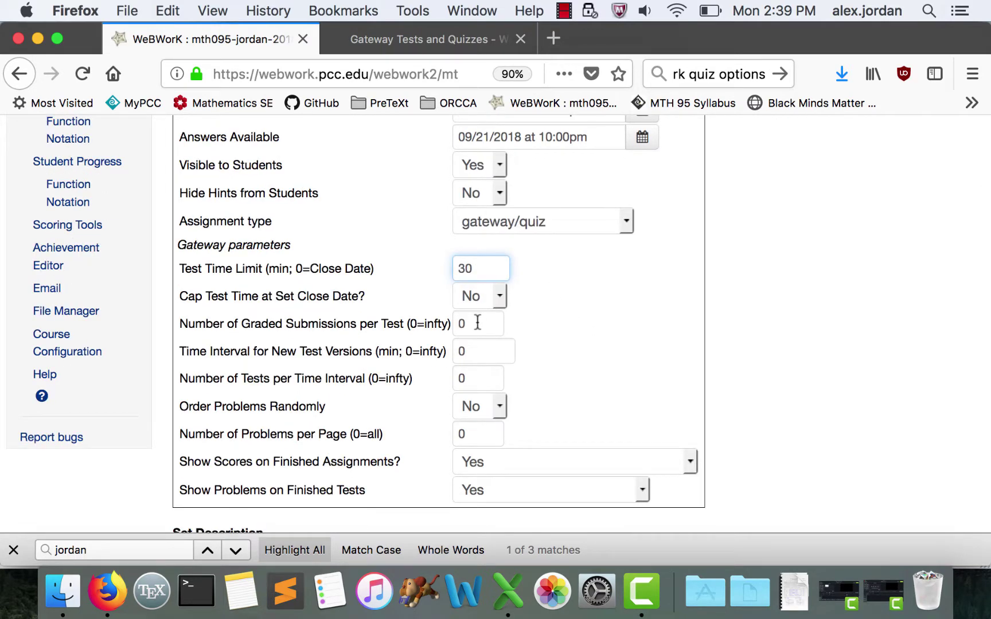
pyautogui.click(477, 325)
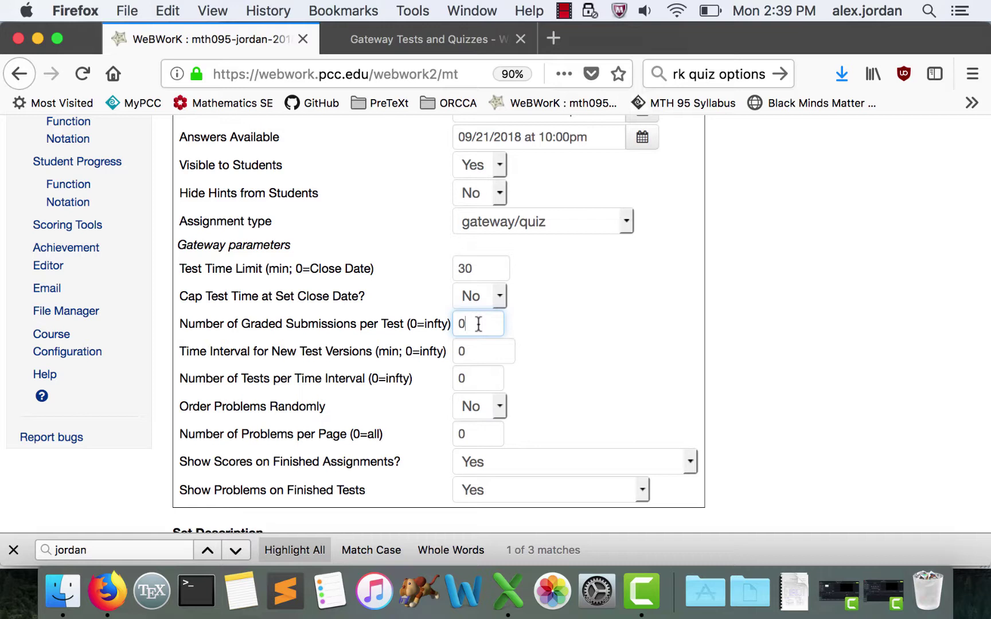
pyautogui.press('BackSpace')
pyautogui.write('1')
pyautogui.press('BackSpace')
pyautogui.write('2')
# - Set Time Interval for New Test Versions to 1000 minutes and Tests per Time Interval to 2
pyautogui.click(494, 352)
pyautogui.press('BackSpace')
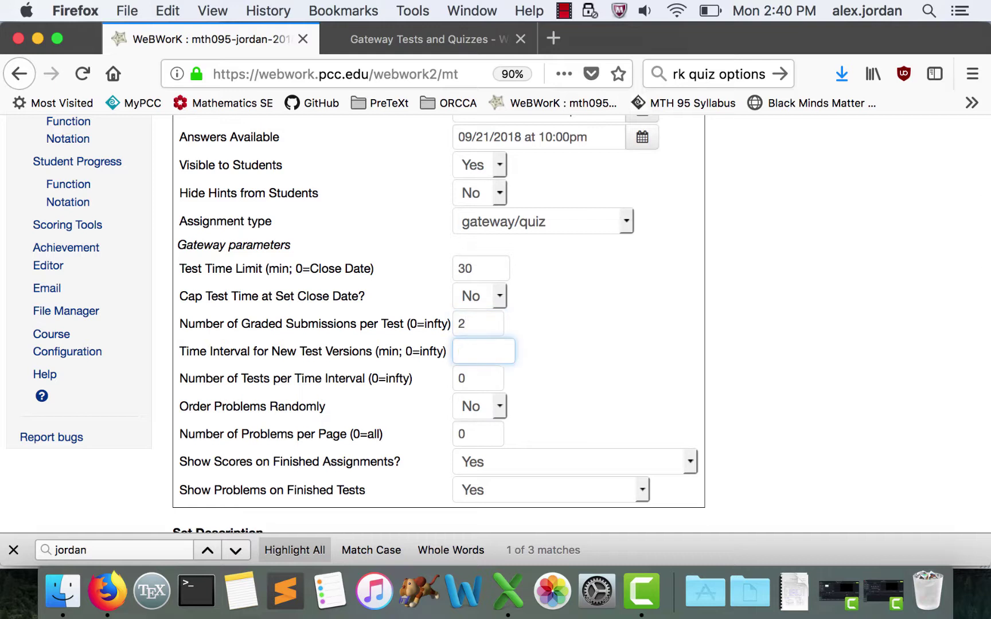
pyautogui.write('1440')
pyautogui.click(481, 378)
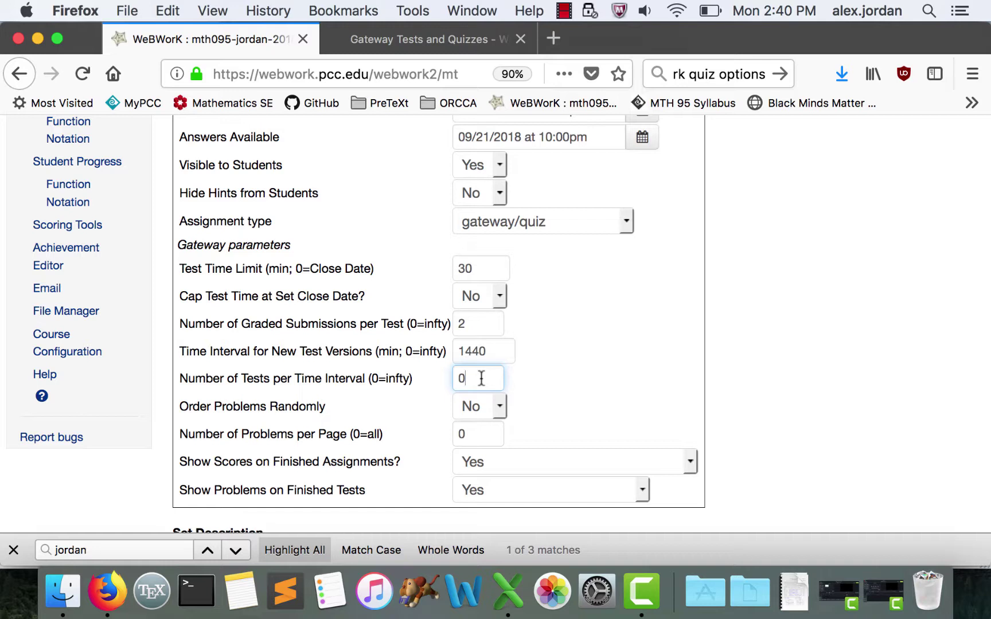
pyautogui.press('BackSpace')
pyautogui.write('2')
pyautogui.click(509, 357)
pyautogui.click(497, 376)
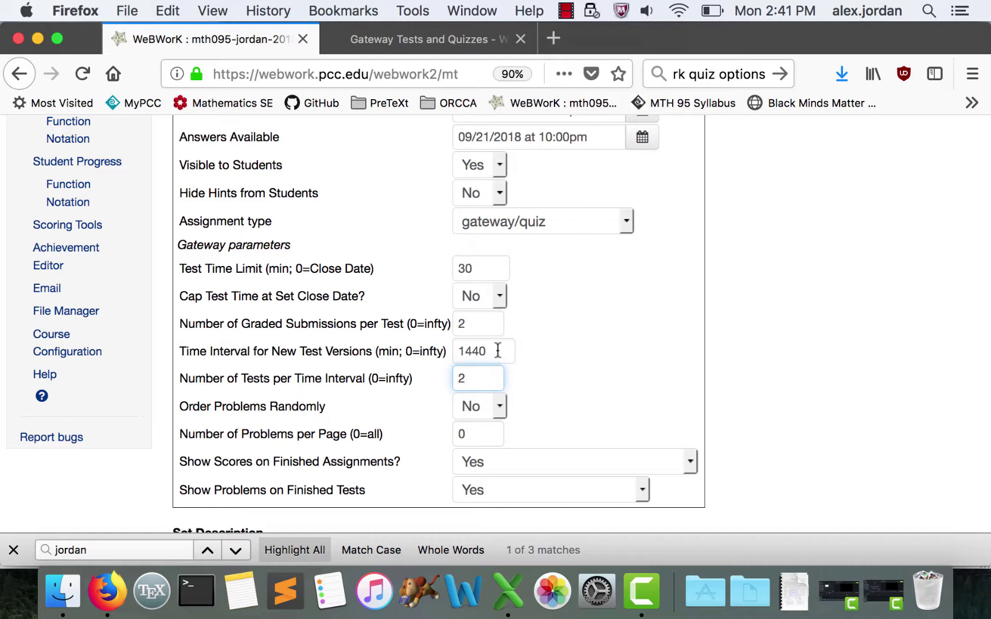
pyautogui.moveTo(491, 351); pyautogui.dragTo(468, 351)
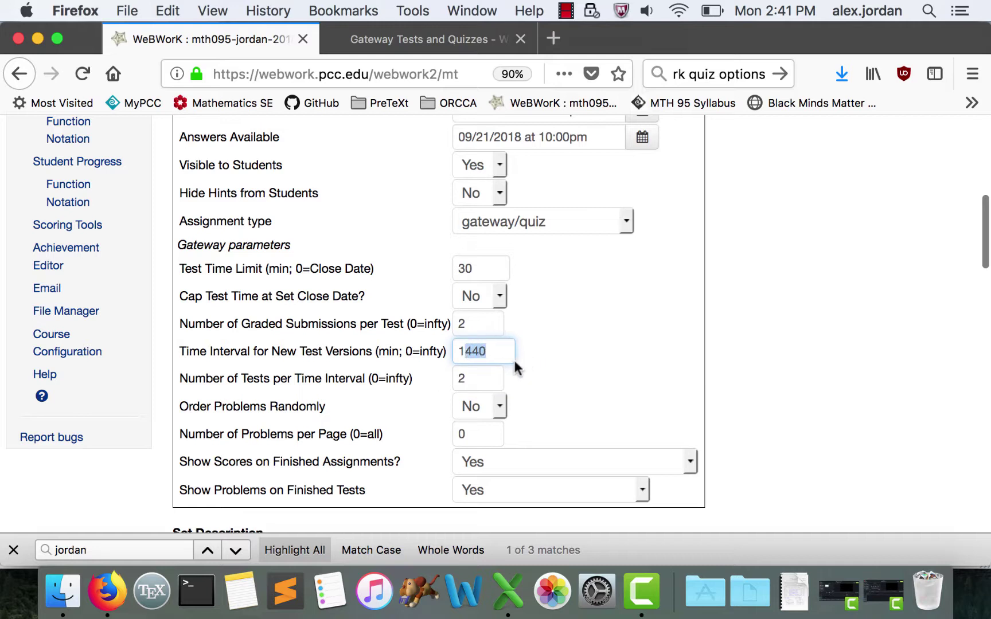
pyautogui.write('000')
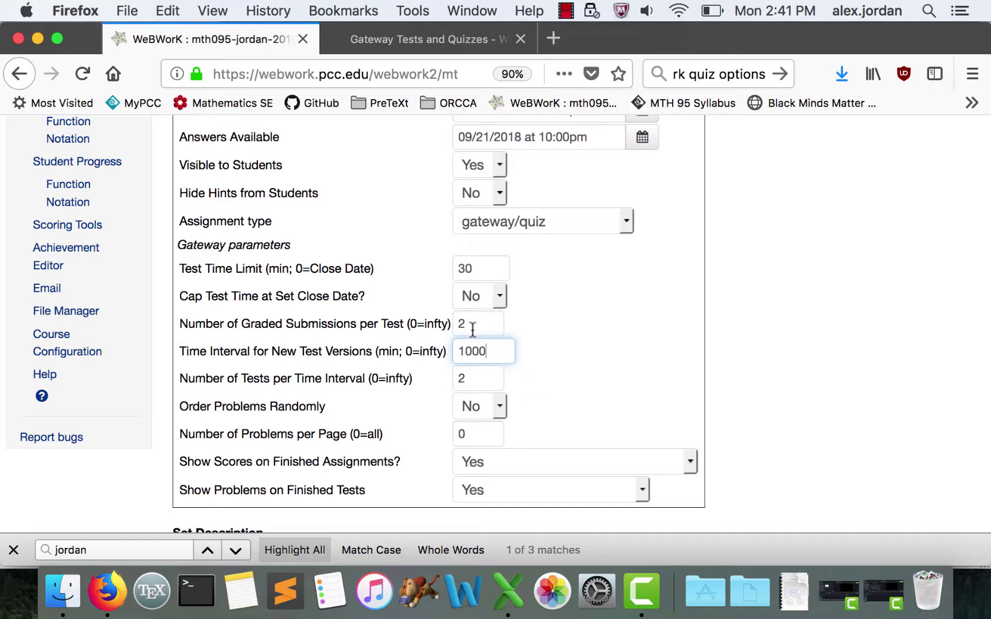
# - Keep Problems per Page at 0 and Show Scores on Finished Assignments at Yes
pyautogui.scroll(-1, 475, 358)
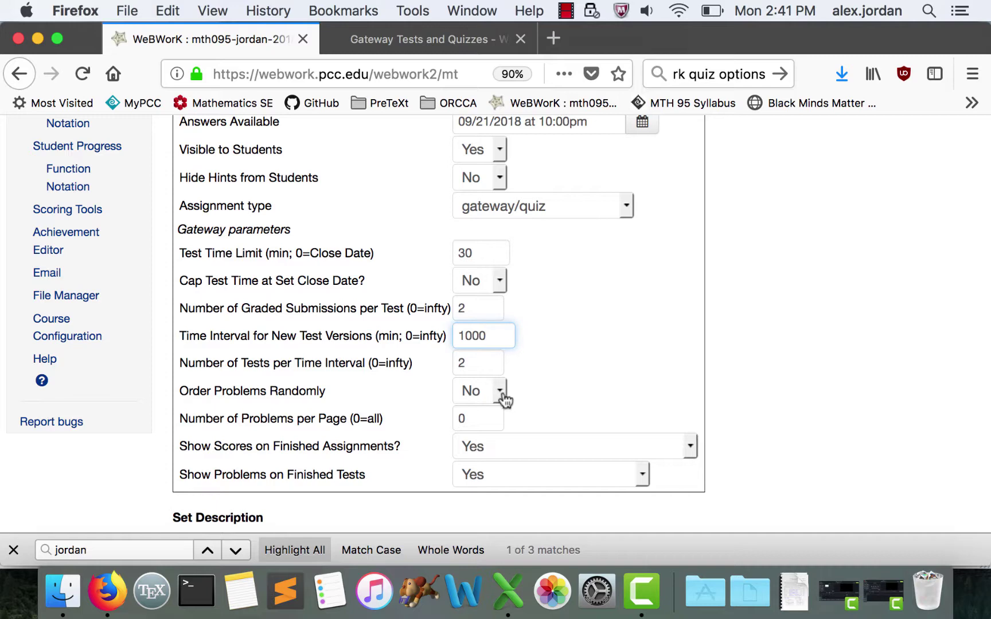
pyautogui.scroll(-2, 502, 396)
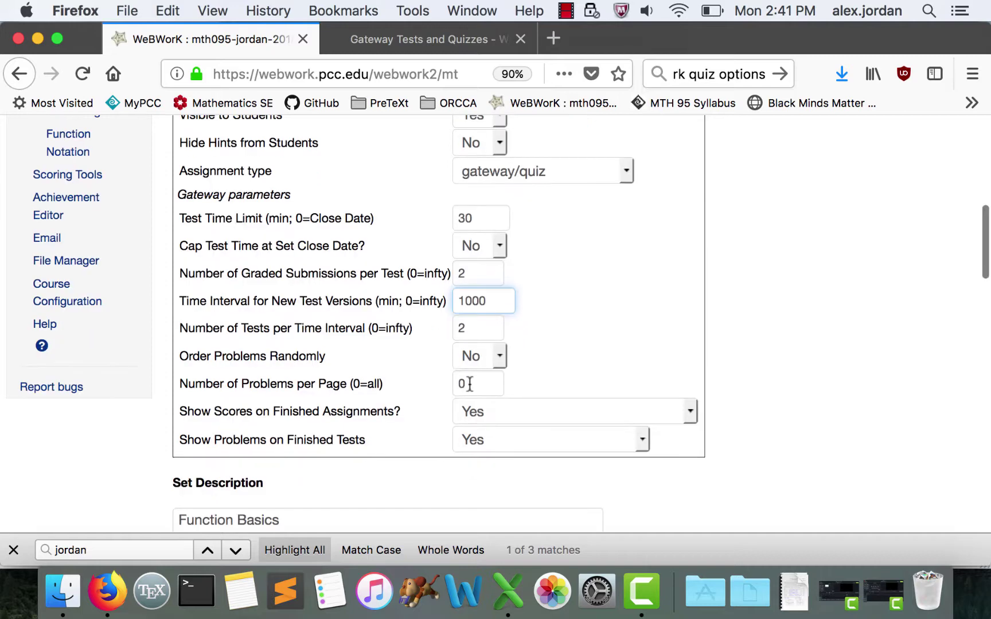
pyautogui.click(467, 384)
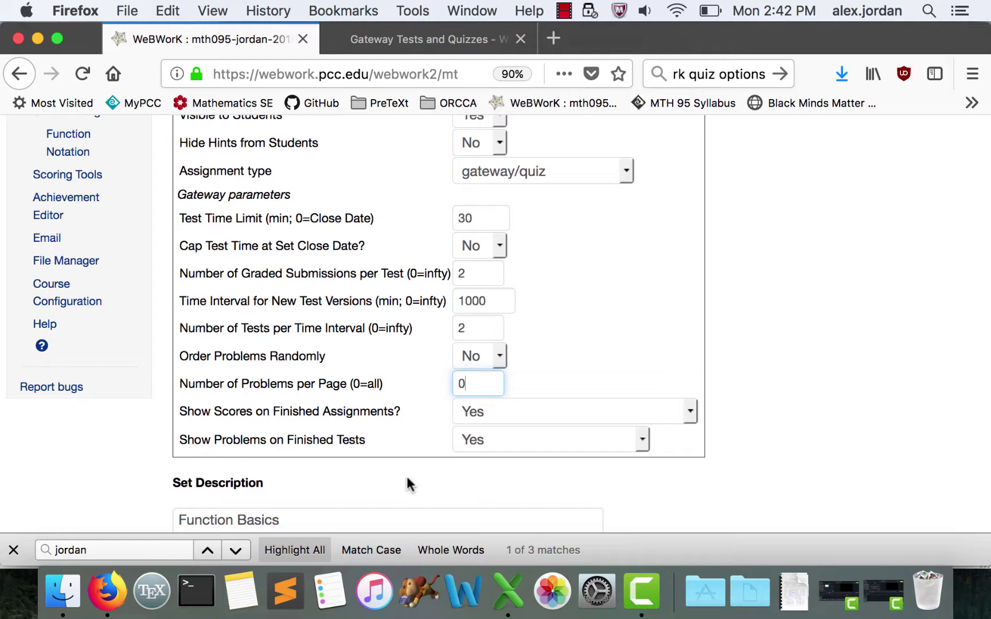
pyautogui.click(409, 485)
pyautogui.scroll(-1, 404, 436)
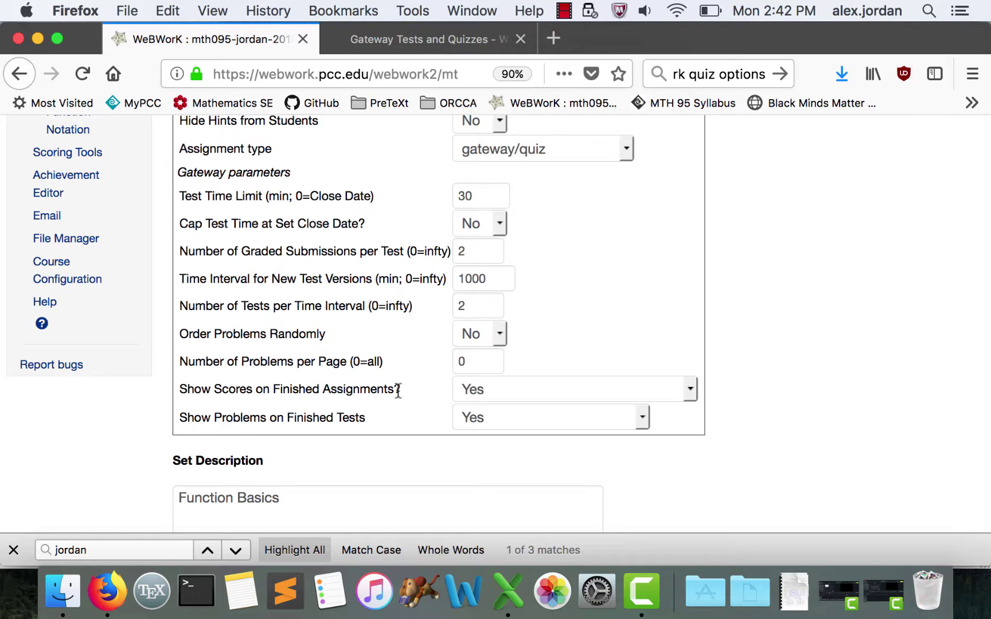
pyautogui.click(474, 393)
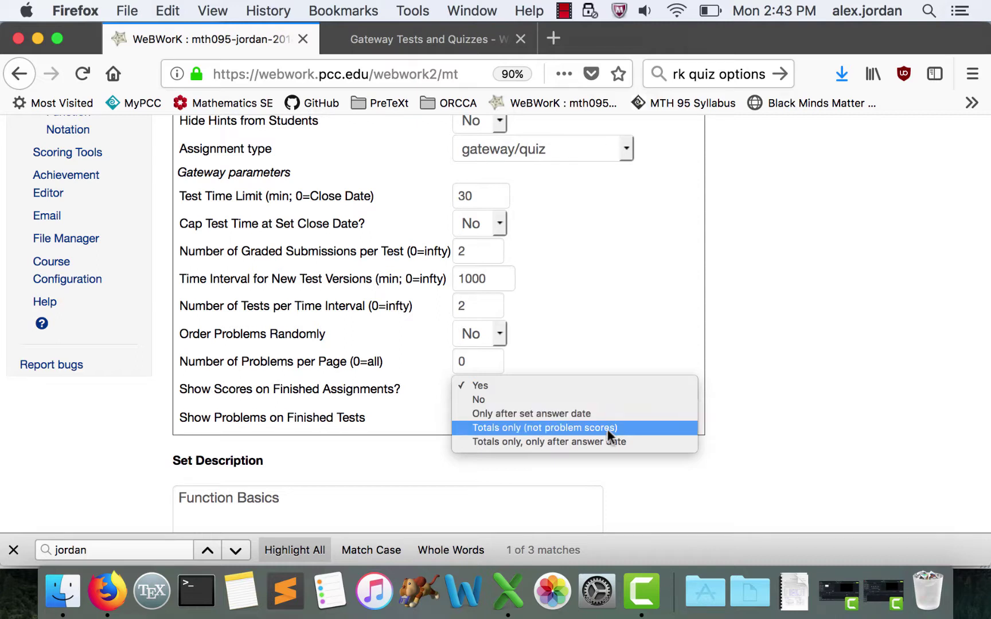
pyautogui.click(640, 383)
pyautogui.scroll(-1, 494, 409)
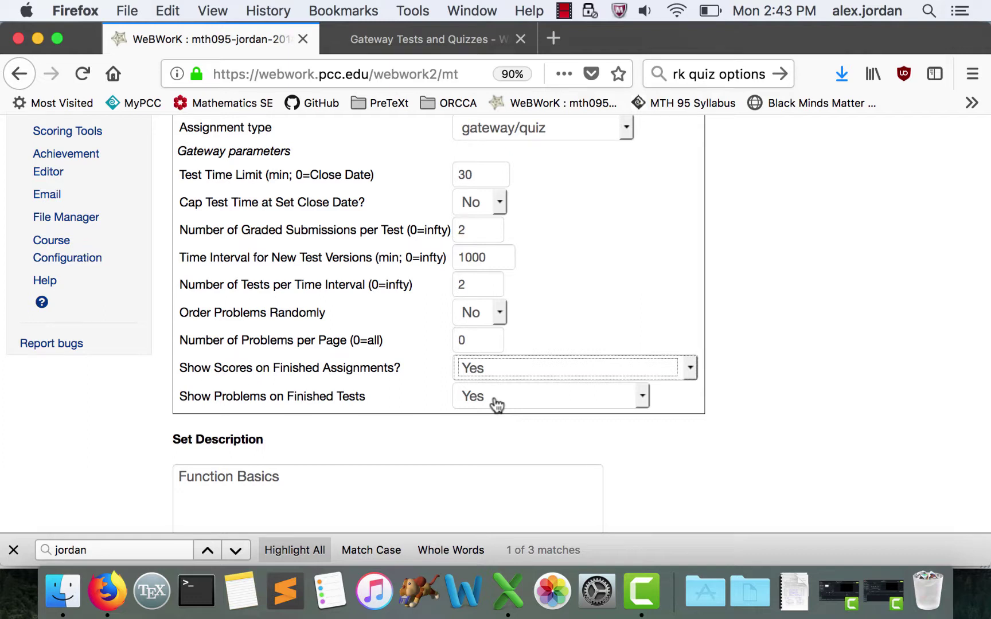
# - Change the description to 'Quiz on Function Basics', save, and log out to the student view
pyautogui.click(330, 507)
pyautogui.press('super+Up')
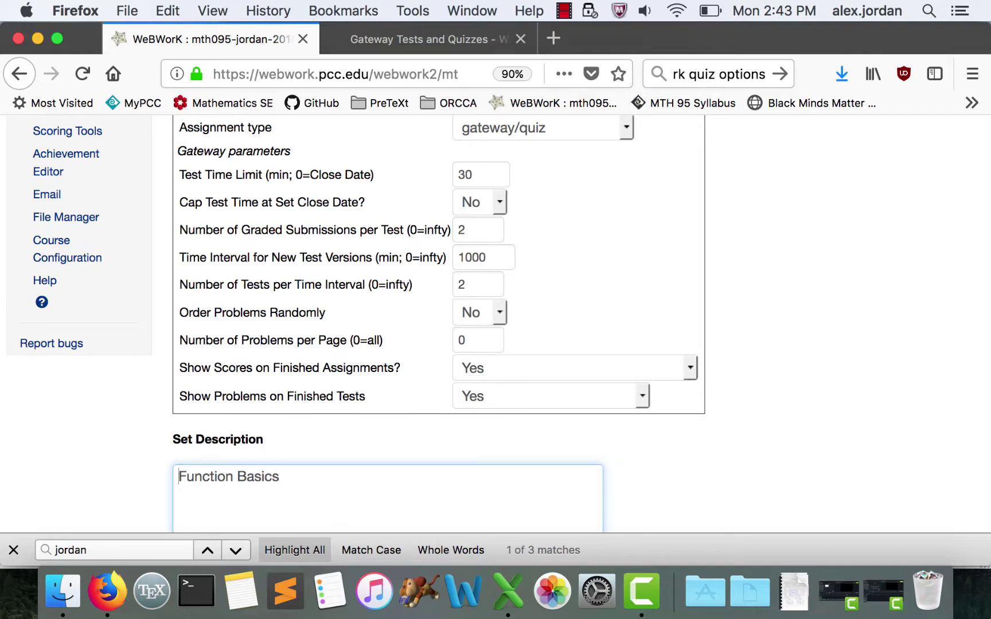
pyautogui.write('Quiz on')
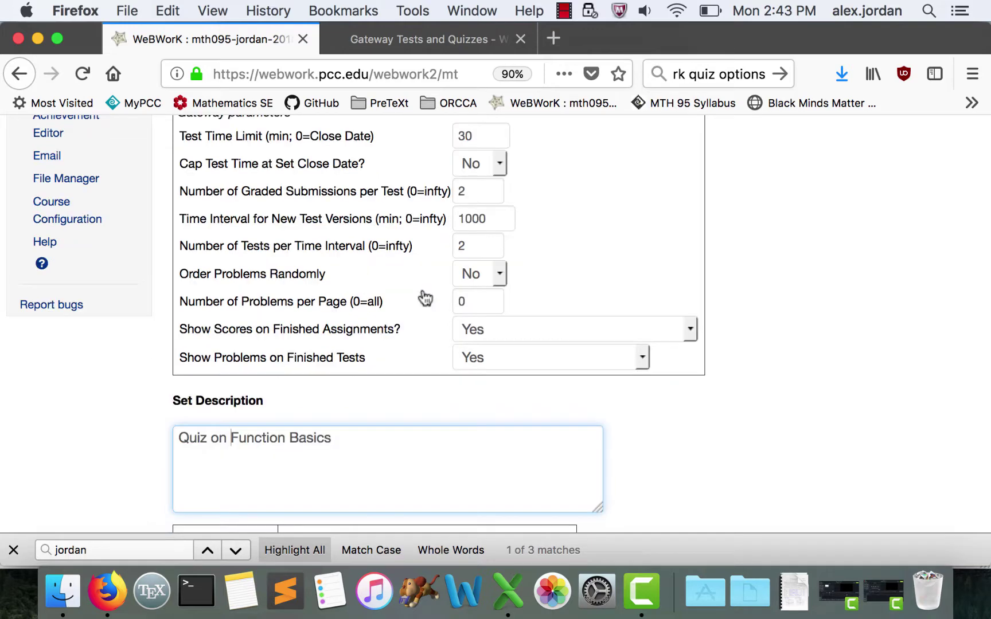
pyautogui.scroll(10, 715, 454)
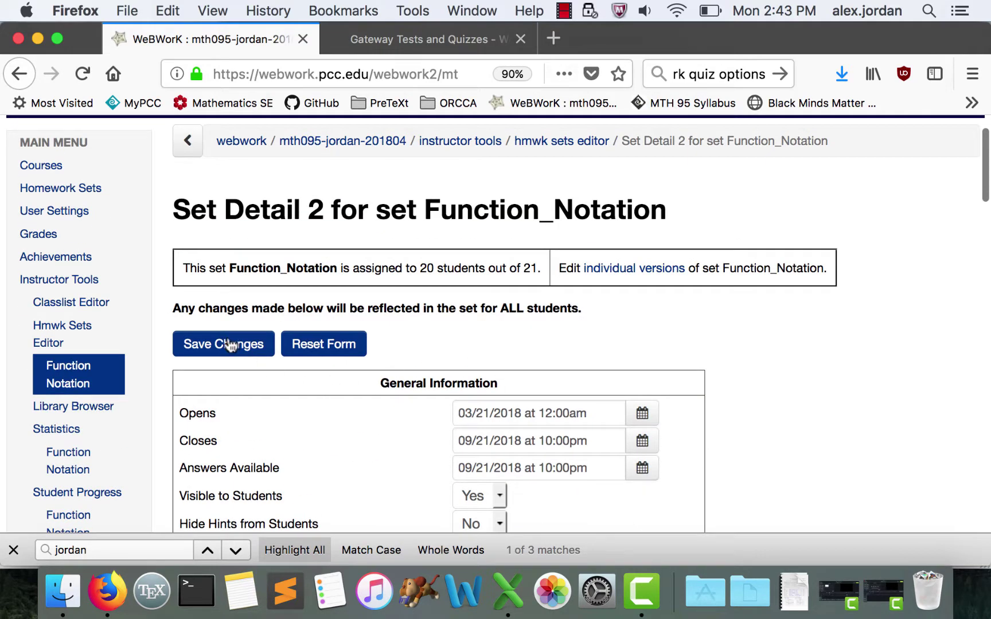
pyautogui.click(228, 339)
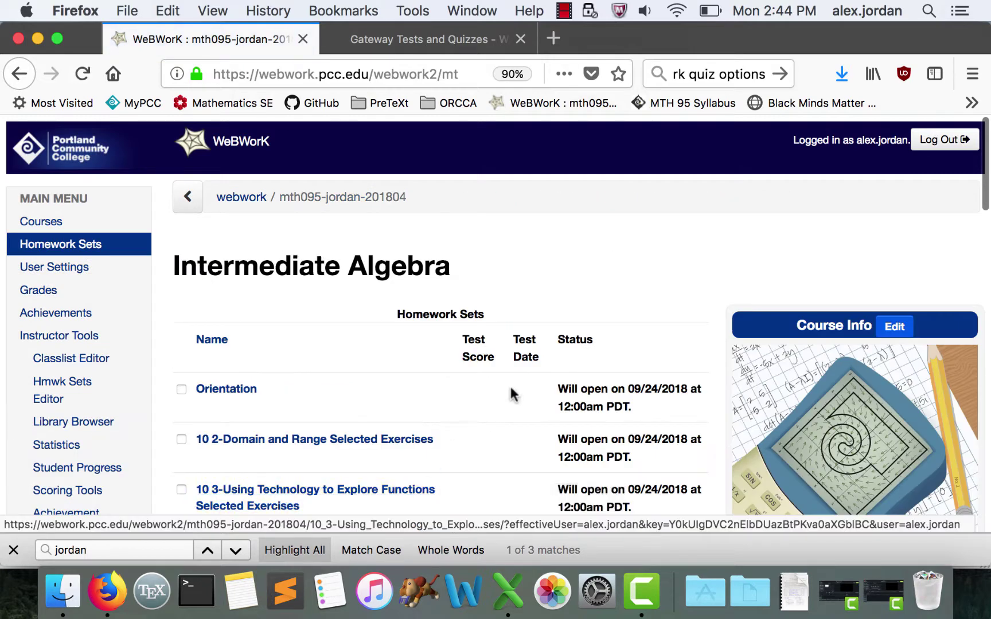
pyautogui.click(946, 144)
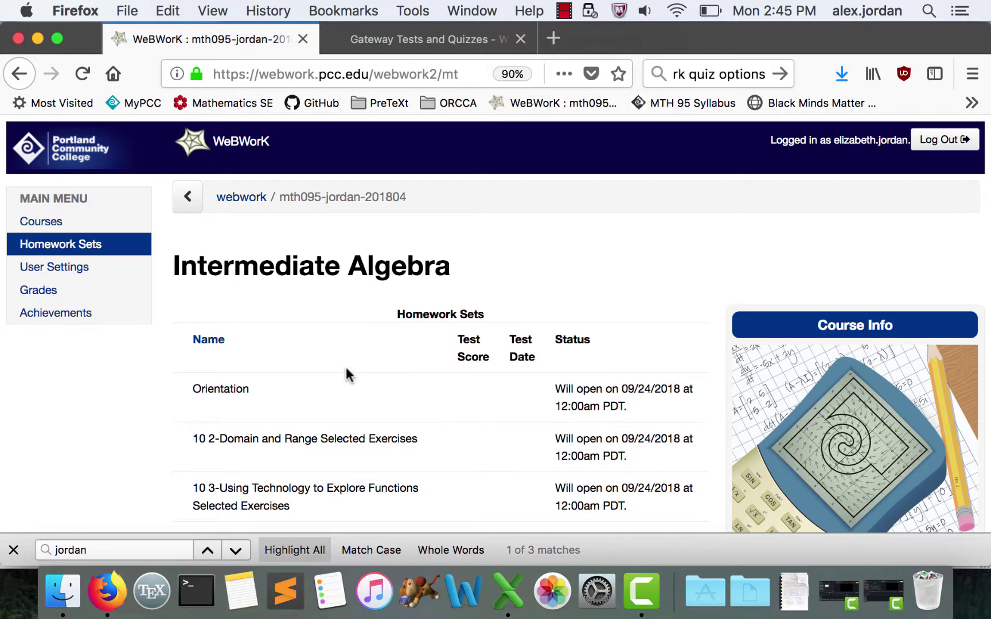
# - Start the Function Notation test from the student's homework sets list
pyautogui.scroll(-5, 348, 374)
pyautogui.scroll(-15, 346, 367)
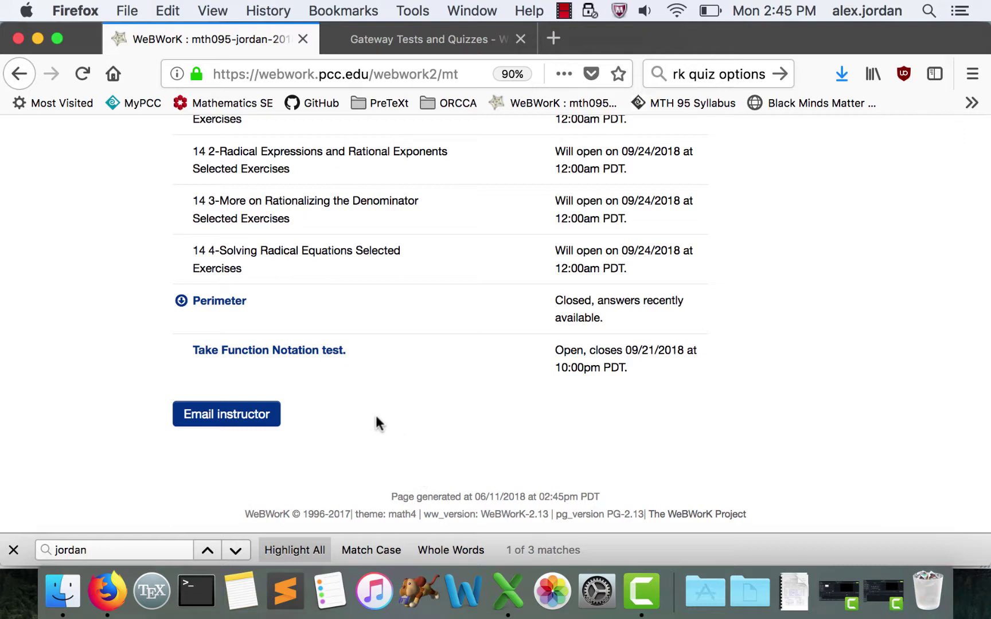
pyautogui.click(288, 356)
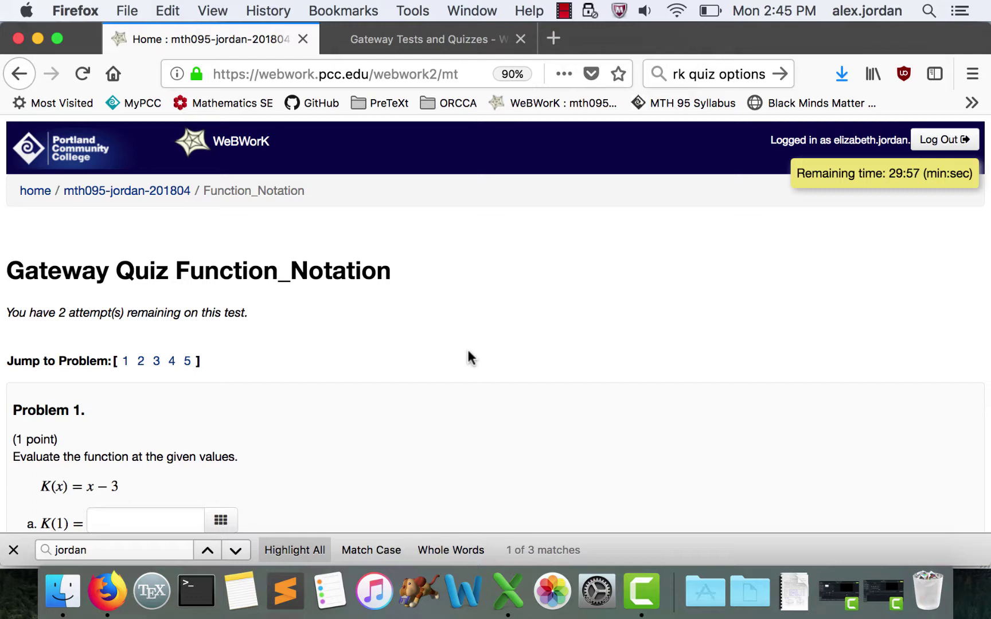
# - Answer Problem 1 with -2, -8, -3 and grade the test for a 1/5 score
pyautogui.scroll(-5, 469, 358)
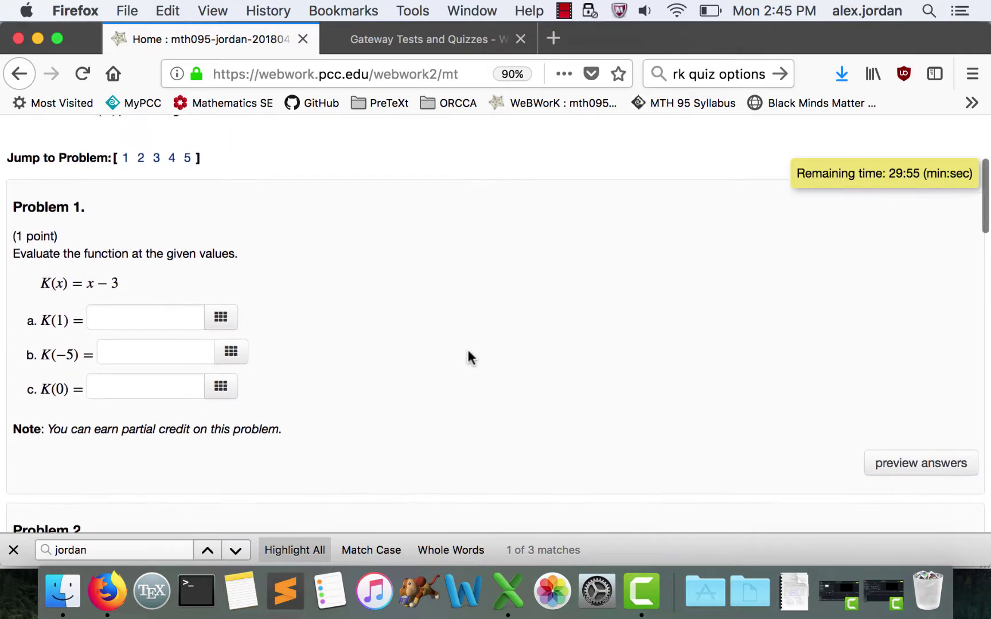
pyautogui.scroll(-20, 468, 351)
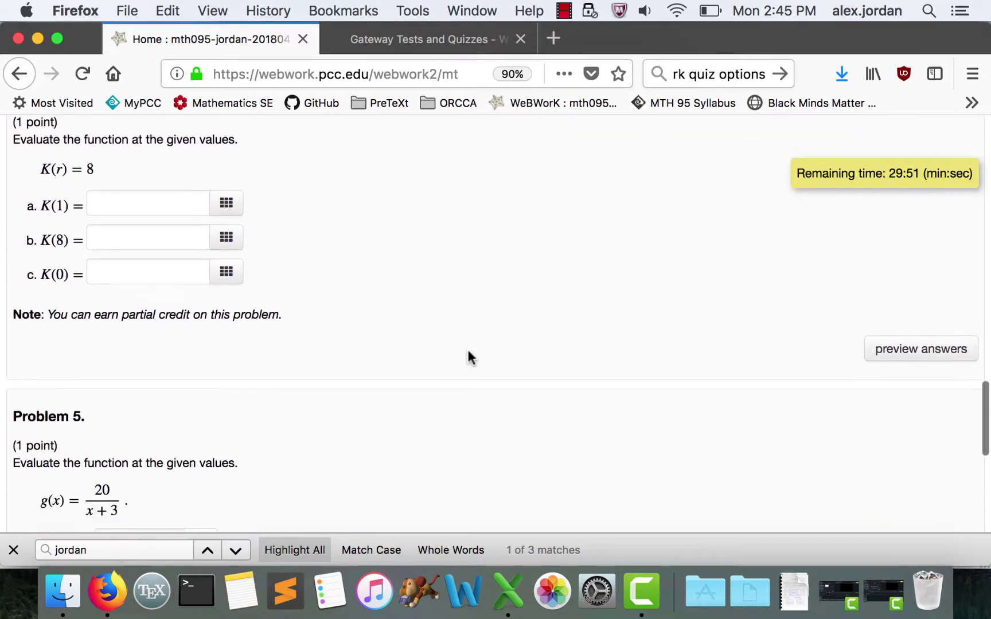
pyautogui.scroll(-5, 469, 353)
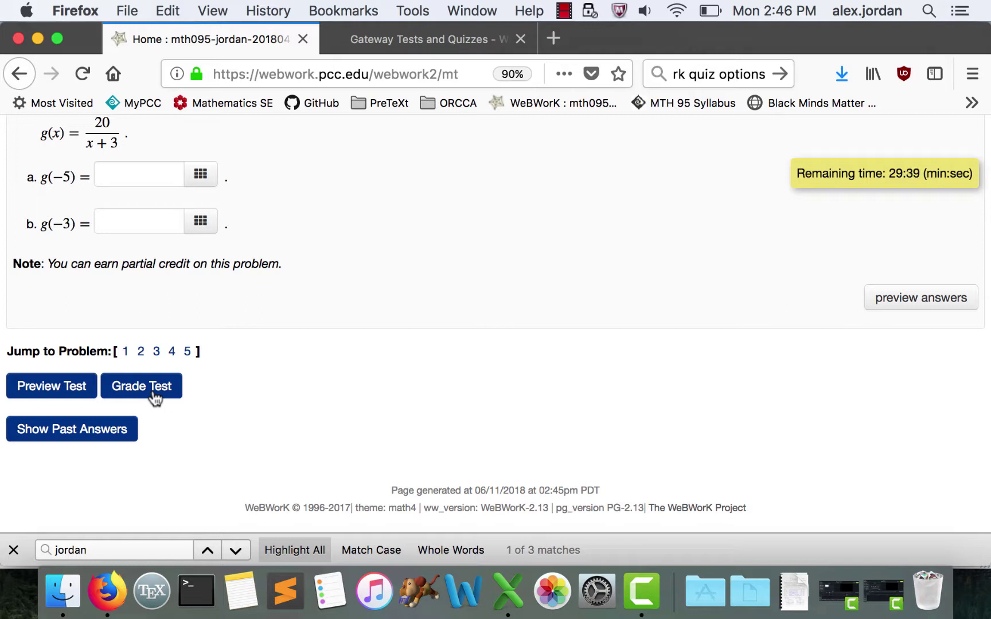
pyautogui.scroll(3, 154, 396)
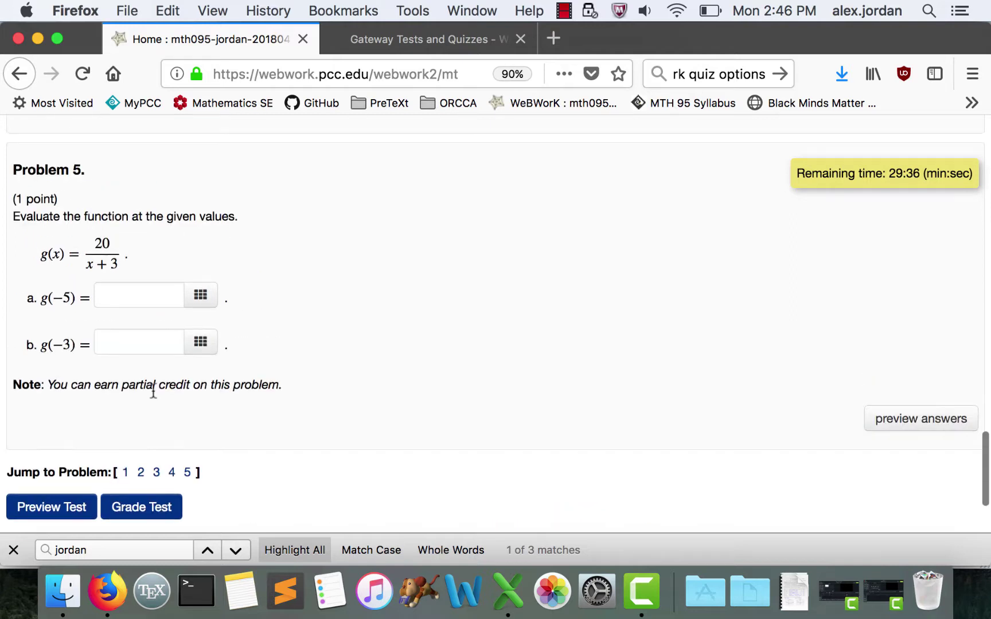
pyautogui.scroll(-3, 153, 392)
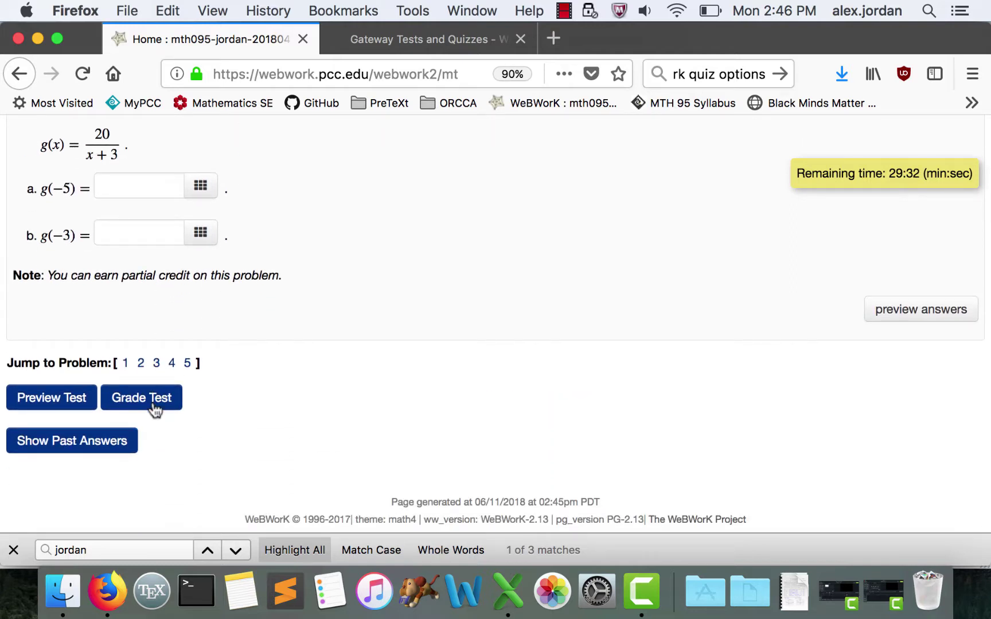
pyautogui.scroll(15, 213, 405)
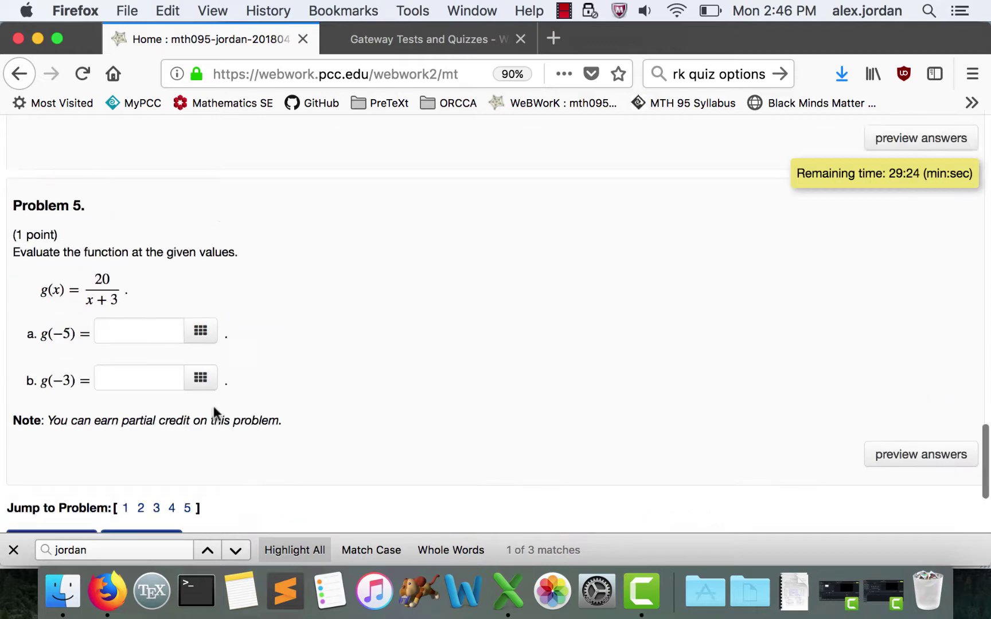
pyautogui.scroll(10, 214, 406)
pyautogui.click(168, 369)
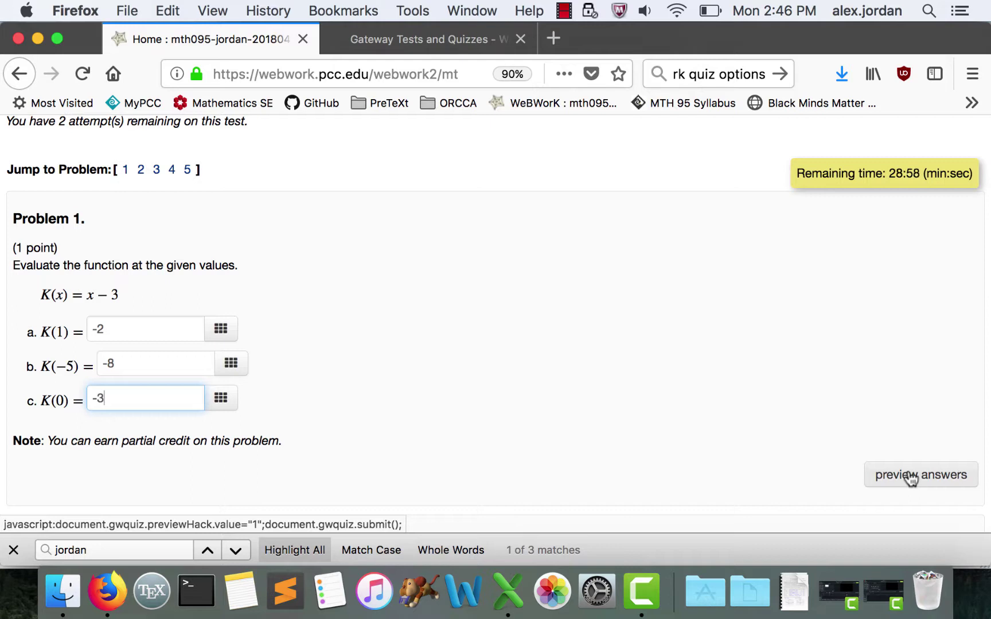
pyautogui.scroll(-20, 783, 453)
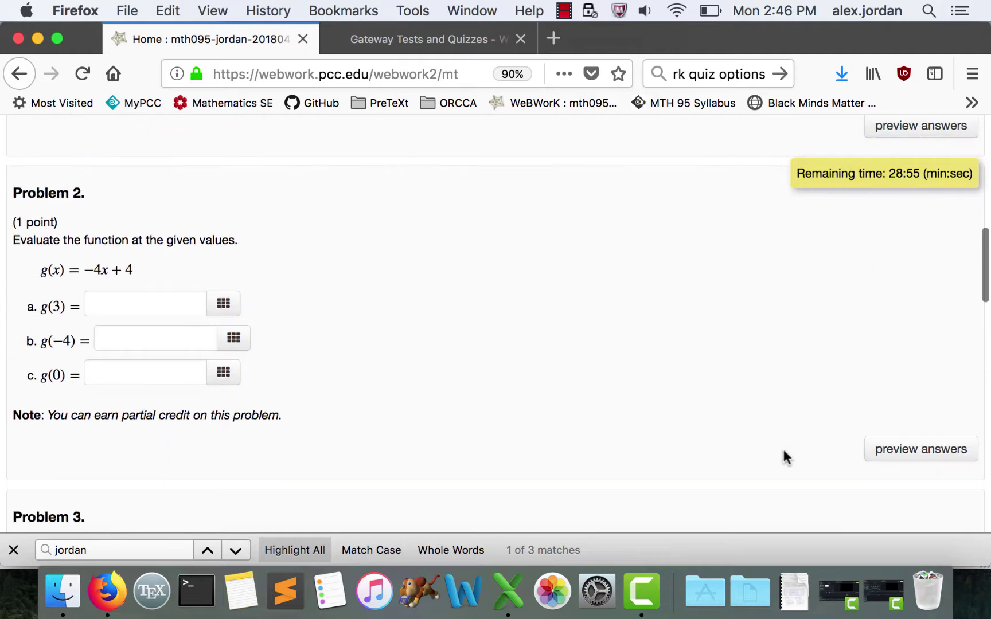
pyautogui.click(163, 392)
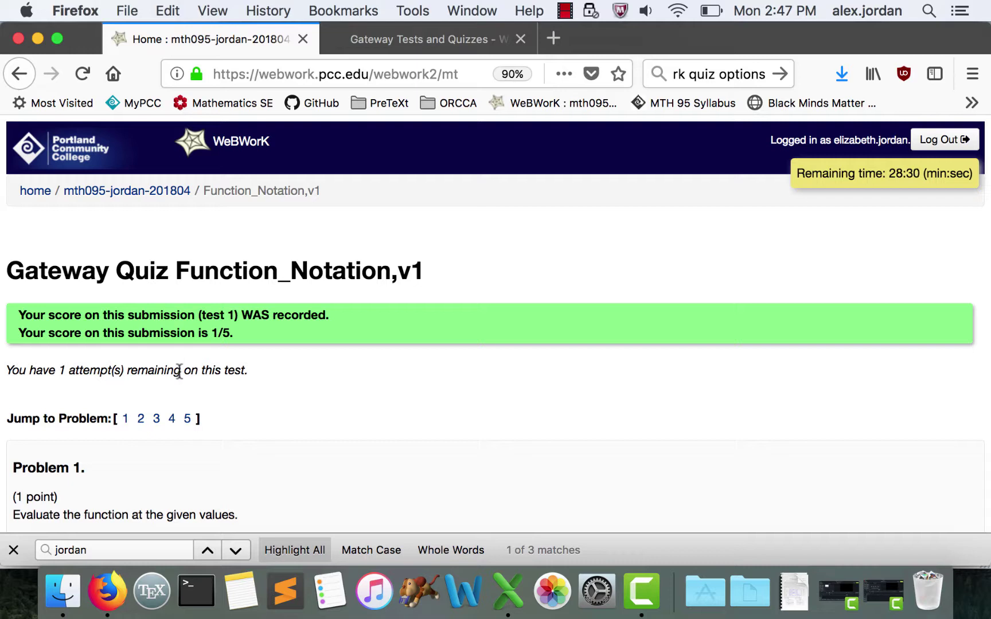
# - Review Problem 1's K(-5) and K(0) answers, answer Problem 2's g(3), and regrade for 2/5
pyautogui.scroll(-10, 179, 370)
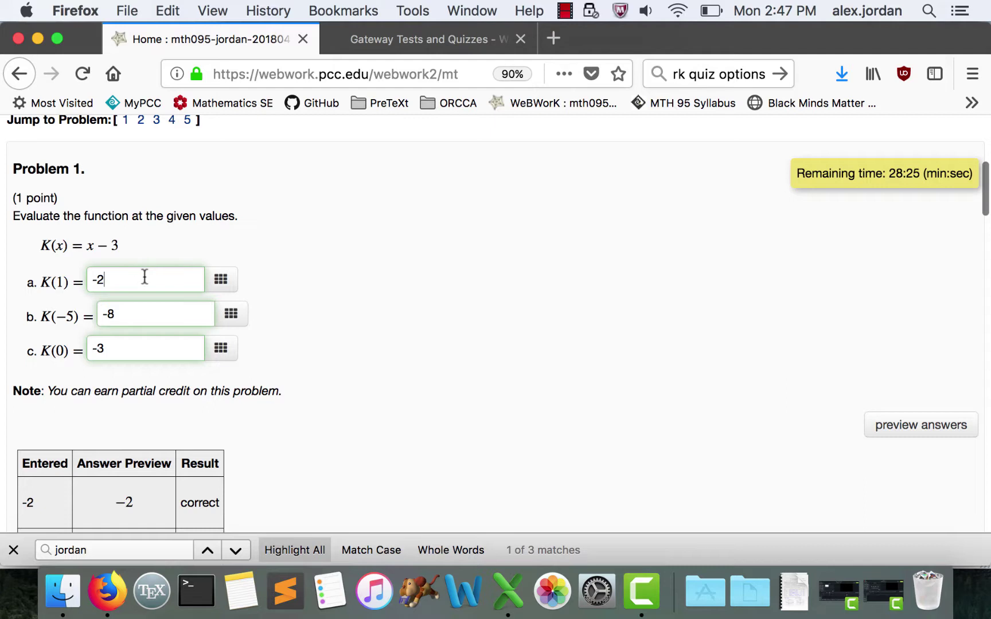
pyautogui.scroll(-1, 143, 283)
pyautogui.click(139, 288)
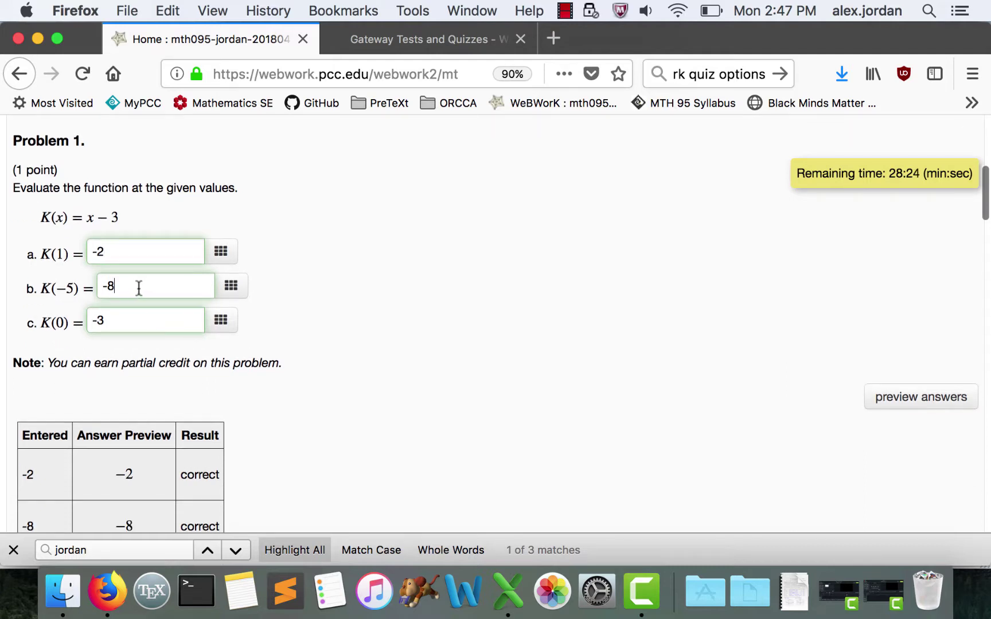
pyautogui.click(135, 320)
pyautogui.scroll(-4, 132, 319)
pyautogui.scroll(3, 131, 317)
pyautogui.scroll(-3, 131, 317)
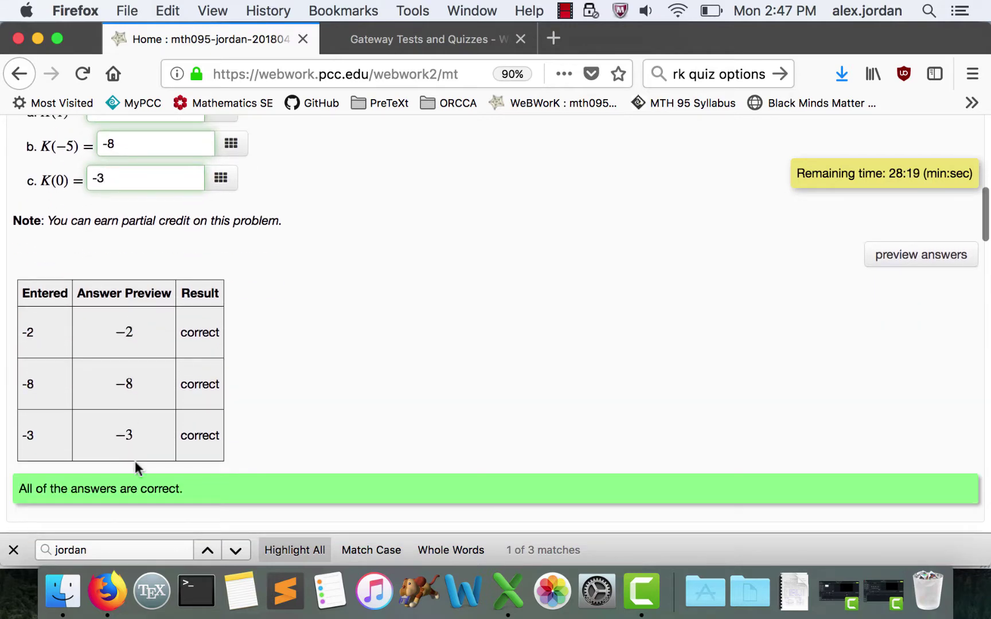
pyautogui.scroll(-8, 136, 321)
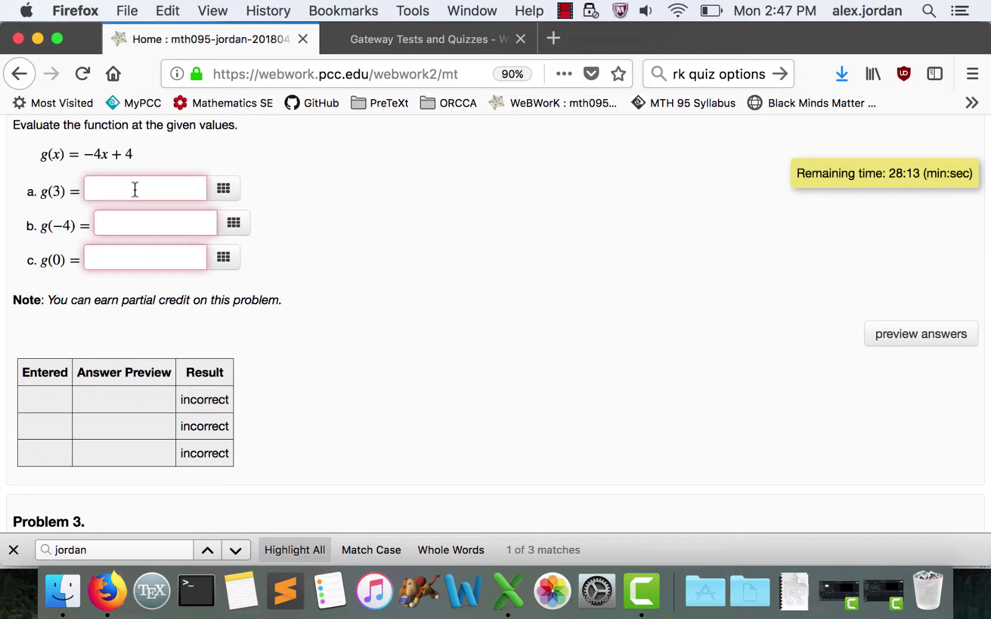
pyautogui.click(134, 189)
pyautogui.scroll(-10, 307, 344)
pyautogui.press('Return')
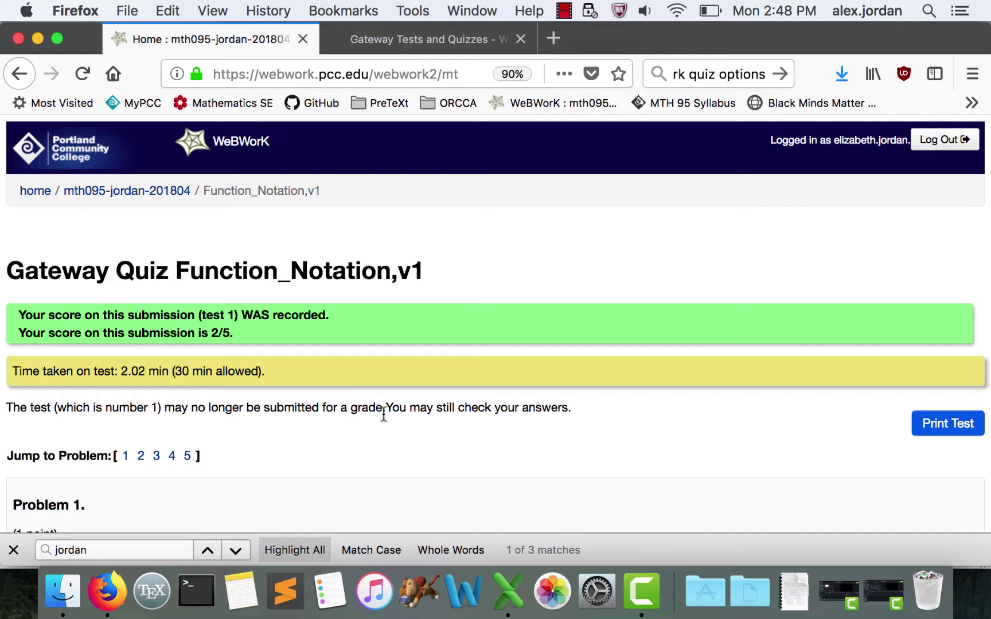
# - Toggle the show correct answers and show solutions options on, then off, on the graded quiz
pyautogui.scroll(-1, 422, 429)
pyautogui.scroll(-10, 317, 502)
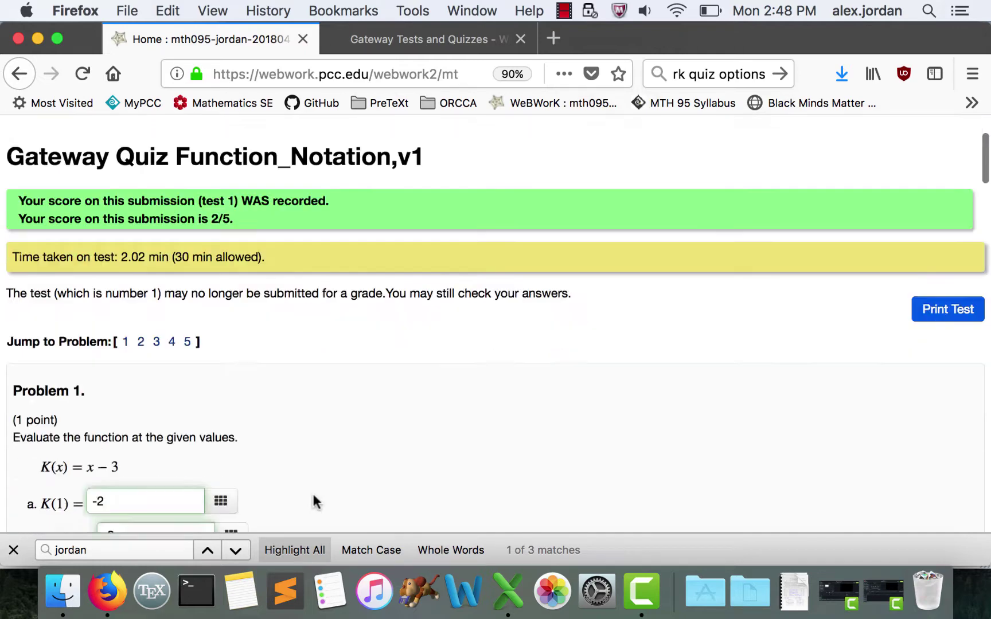
pyautogui.scroll(-15, 316, 503)
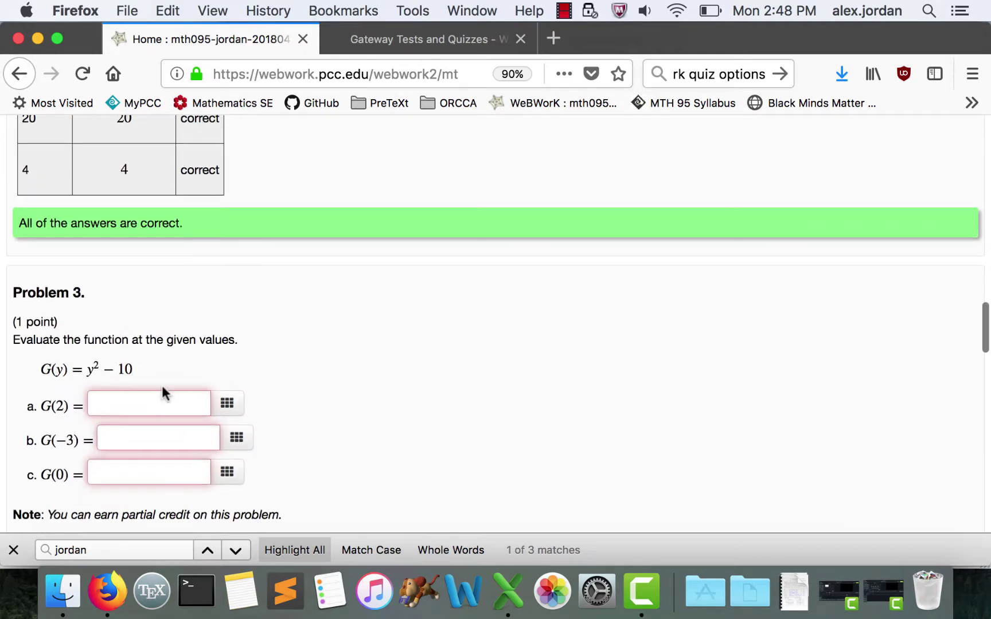
pyautogui.scroll(-15, 419, 468)
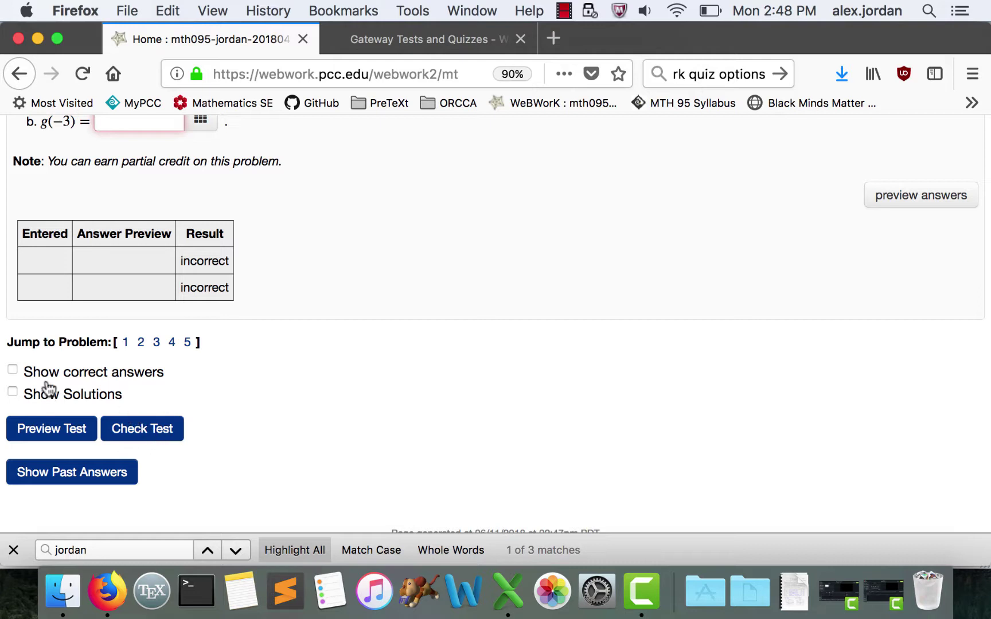
pyautogui.click(12, 372)
pyautogui.click(14, 393)
pyautogui.click(13, 393)
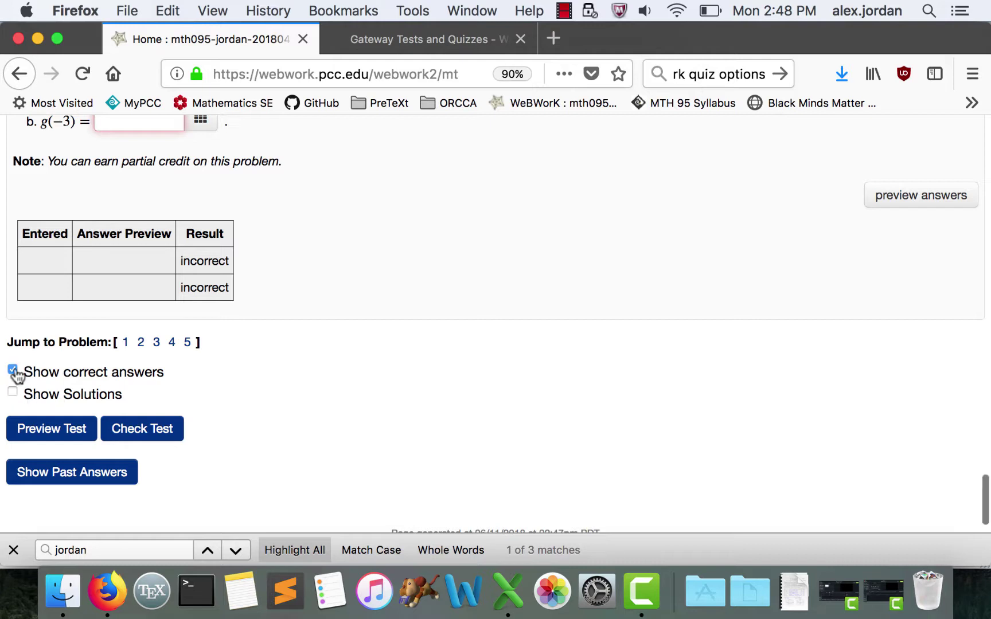
pyautogui.click(13, 371)
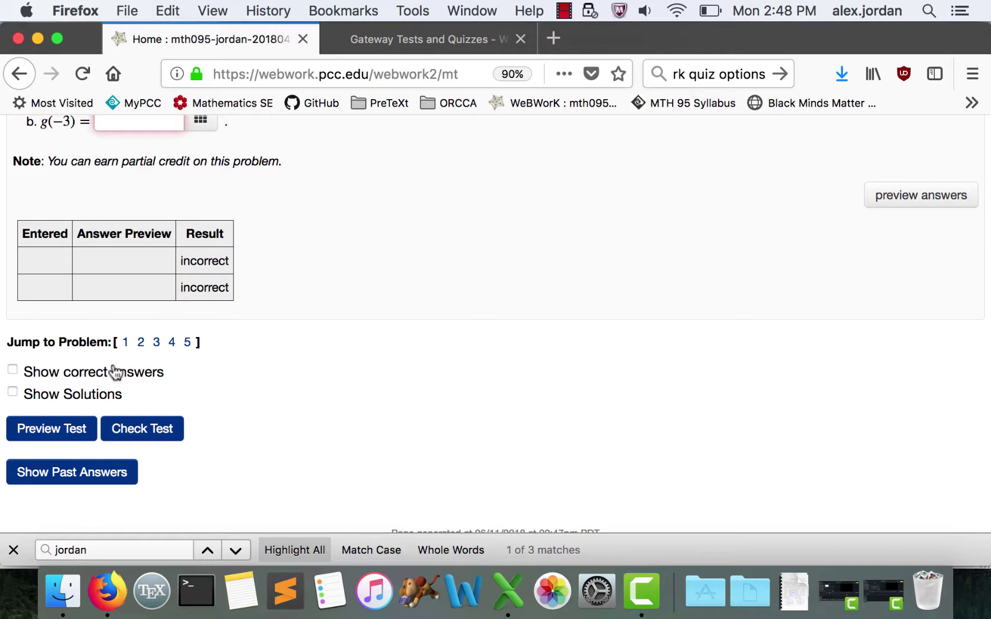
pyautogui.scroll(-1, 160, 457)
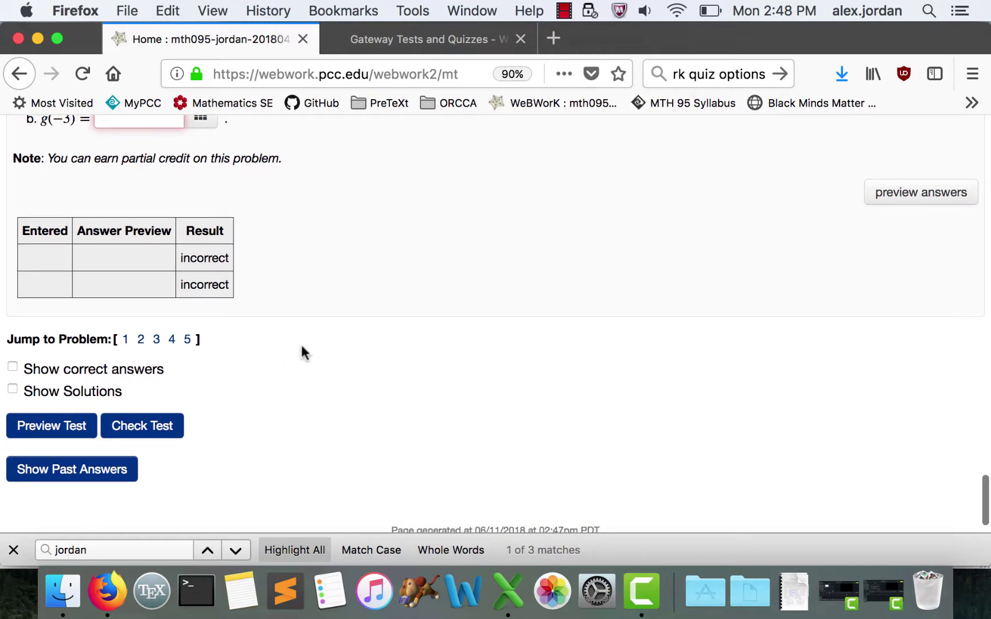
pyautogui.scroll(20, 301, 347)
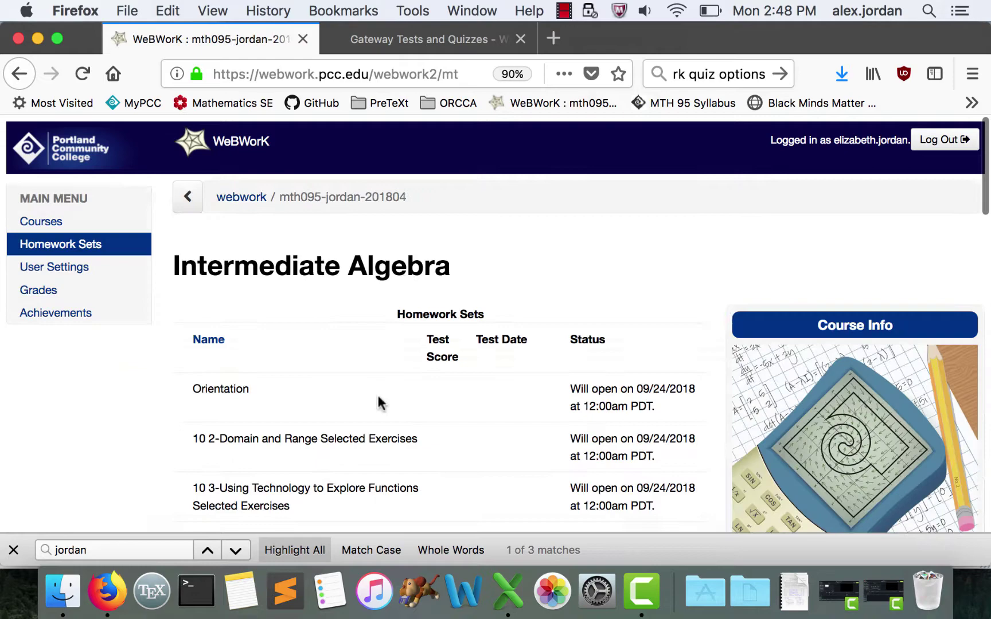
pyautogui.scroll(-1, 378, 397)
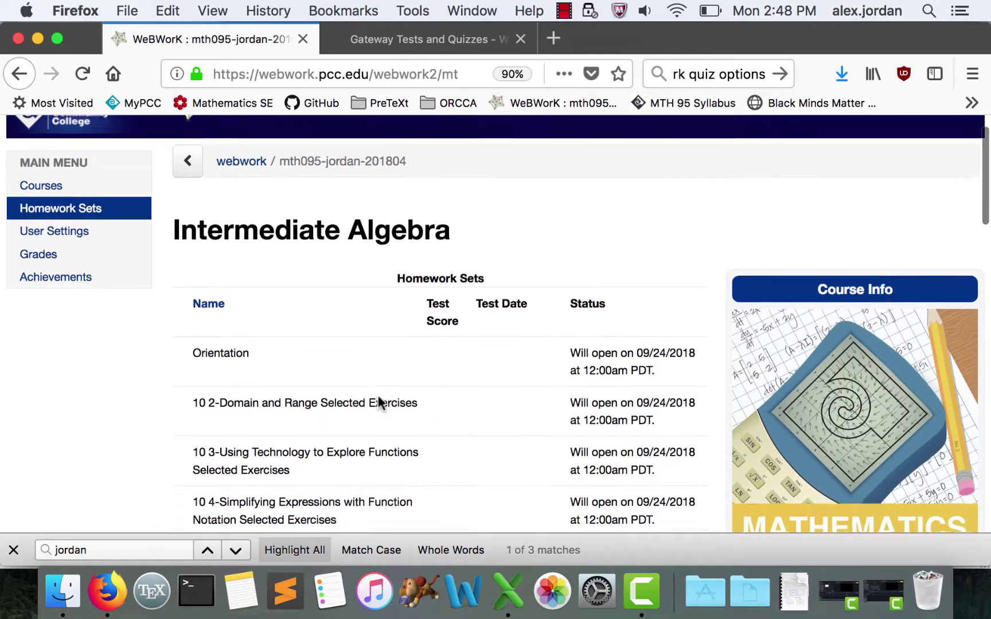
# - Scroll down the homework sets list toward the 'Take Function Notation test.' link
pyautogui.scroll(-15, 378, 401)
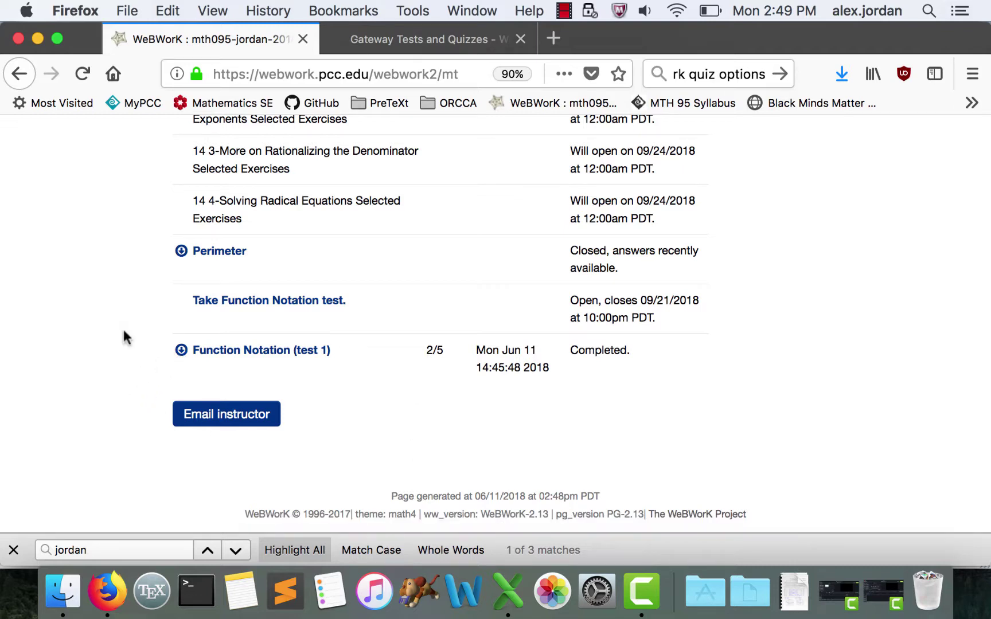
# - Retake the Function Notation test, grade it, then re-enter Problem 5 as -10 and 'undefined' and regrade
pyautogui.click(226, 301)
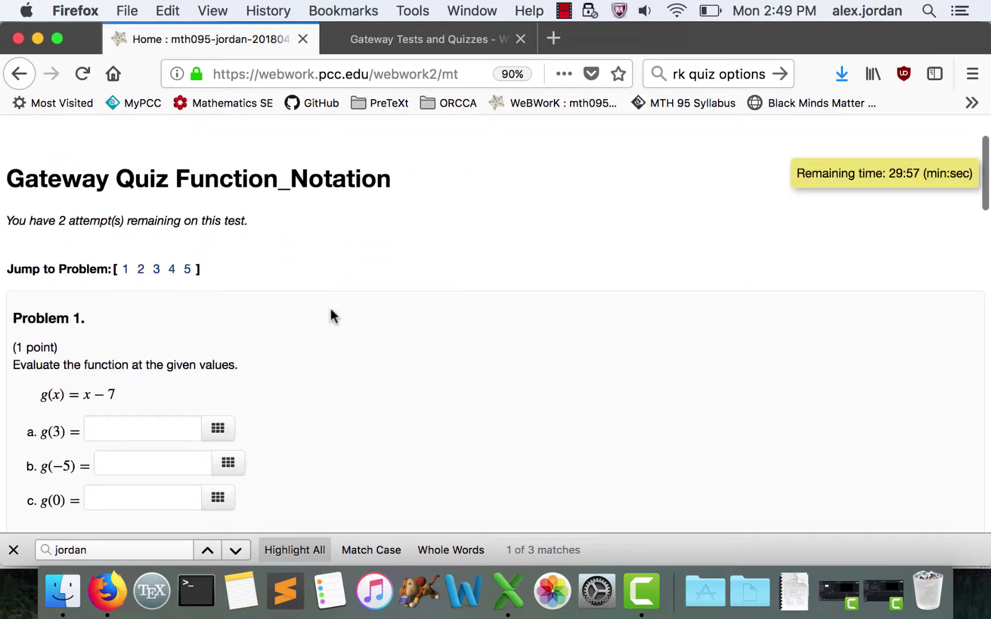
pyautogui.click(150, 422)
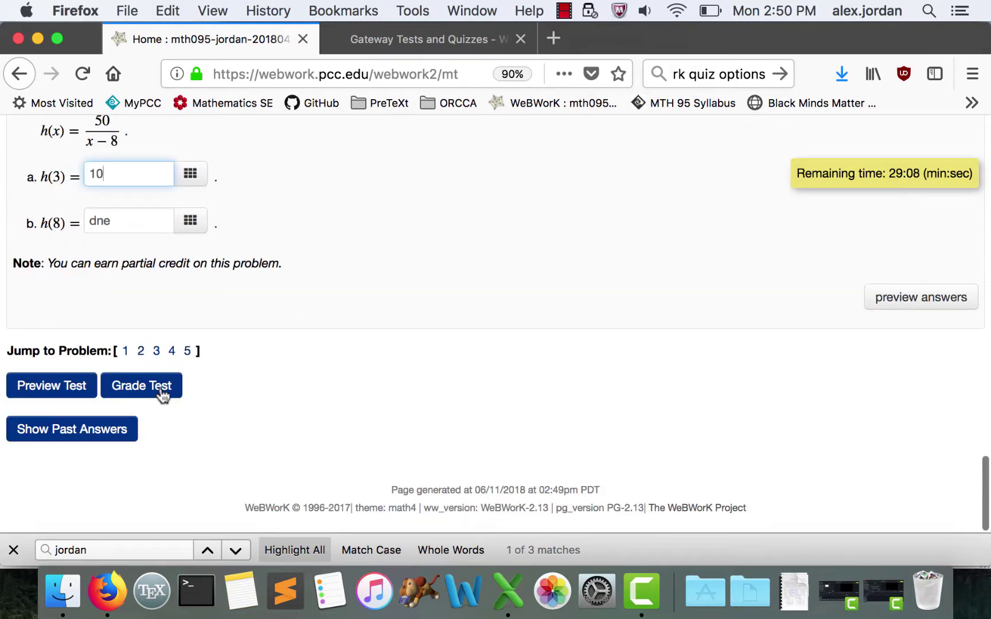
pyautogui.click(164, 395)
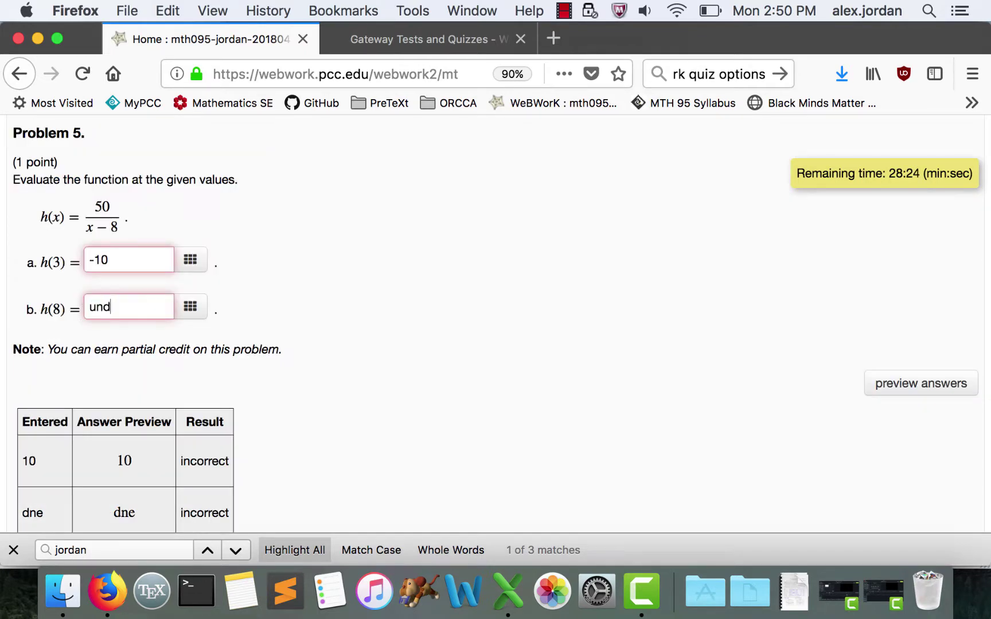
pyautogui.write('efined')
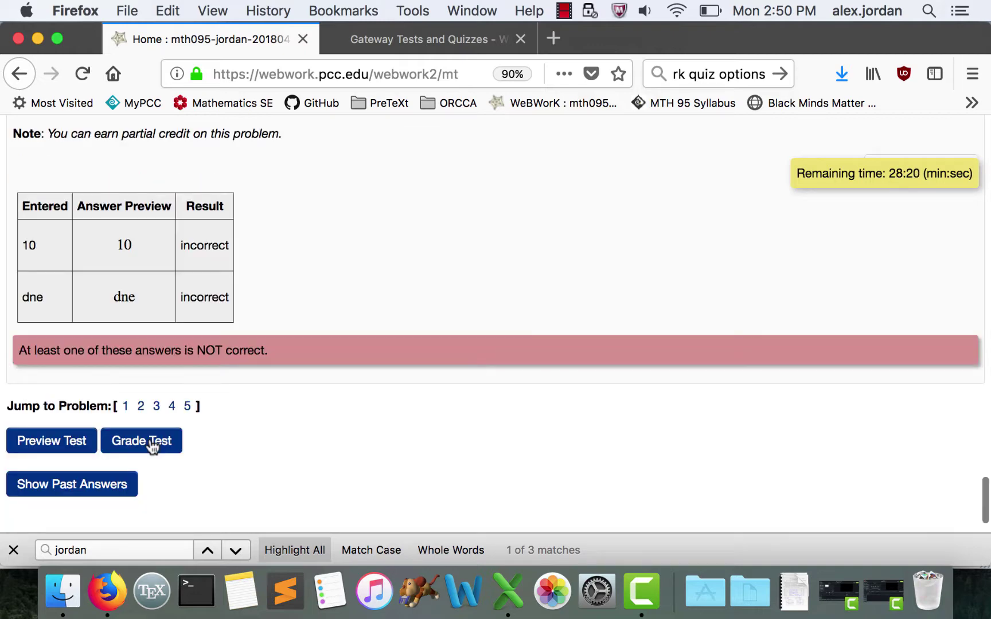
pyautogui.click(144, 440)
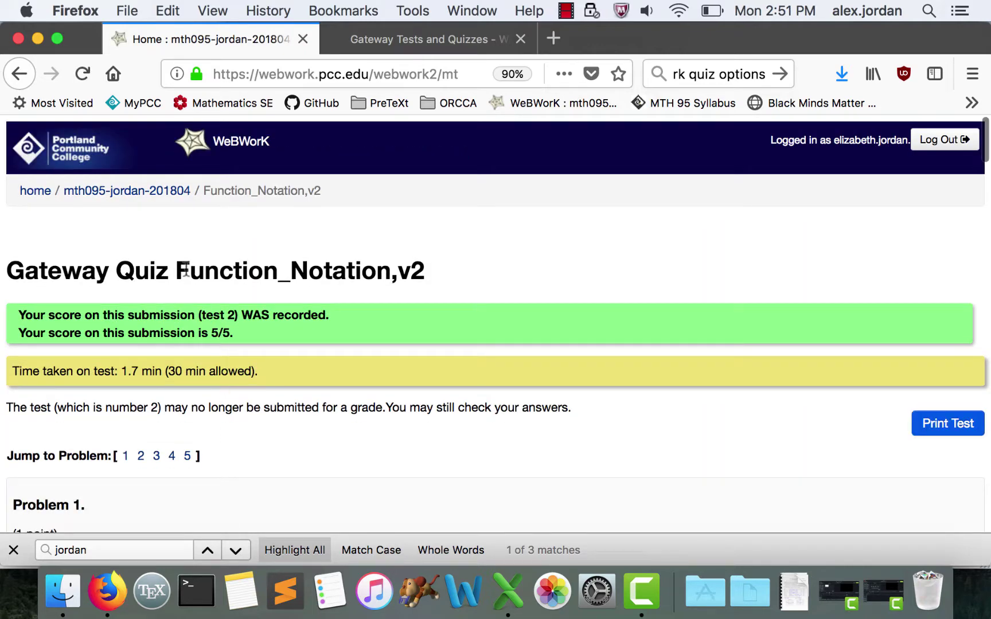
# - Check the second Function Notation test's 5/5 score on the course page, then go to Scoring Tools
pyautogui.click(179, 197)
pyautogui.scroll(-20, 433, 336)
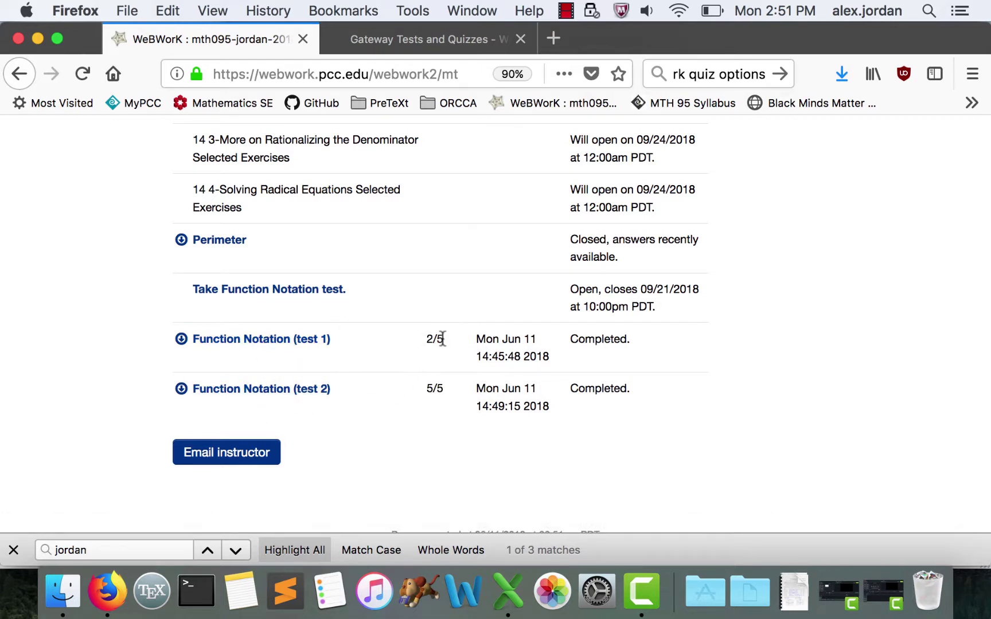
pyautogui.moveTo(428, 388); pyautogui.dragTo(443, 394)
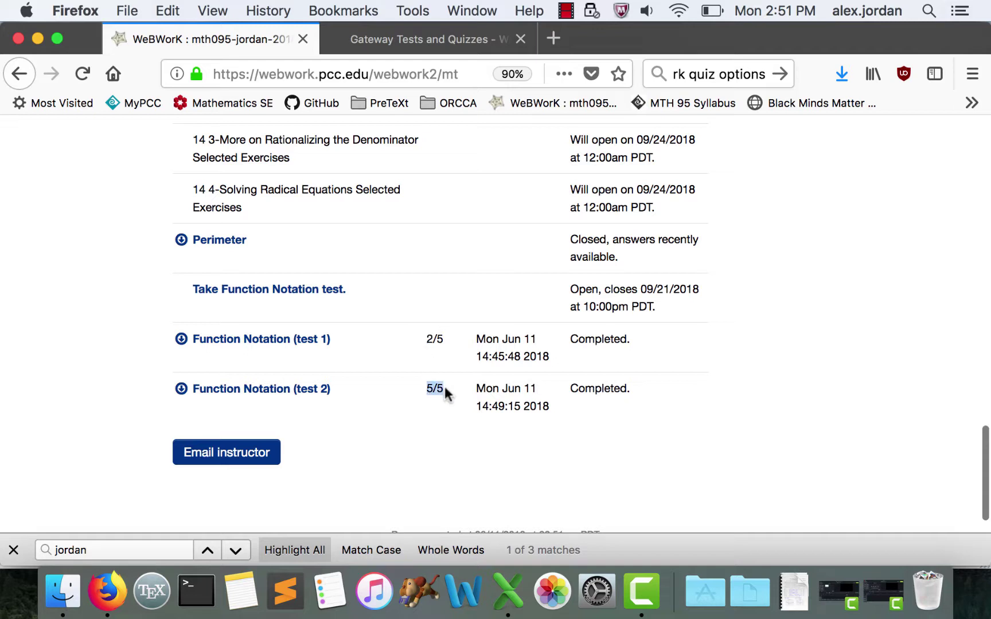
pyautogui.click(489, 437)
pyautogui.scroll(15, 487, 423)
pyautogui.scroll(-1, 313, 300)
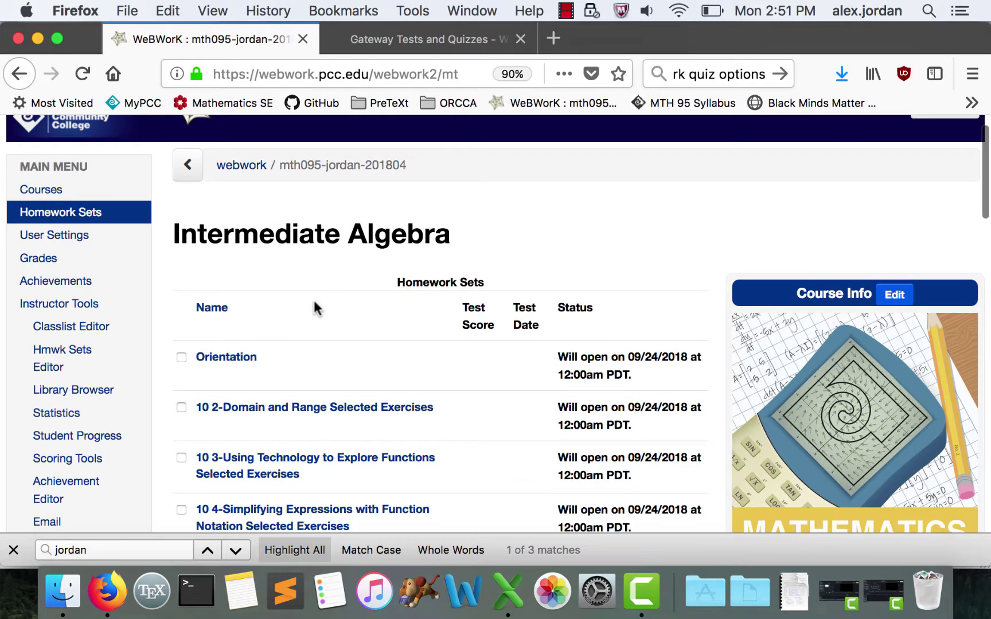
pyautogui.click(84, 464)
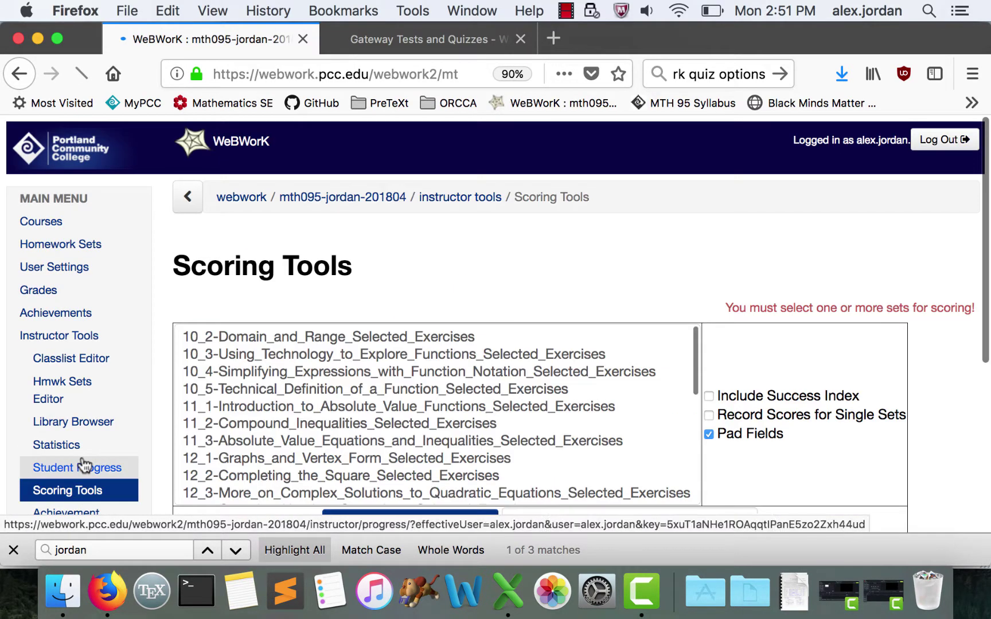
# - Score the Function_Notation set into mth095-jordan-201804_totals.csv and check the student's 5, 100% row
pyautogui.scroll(-10, 309, 404)
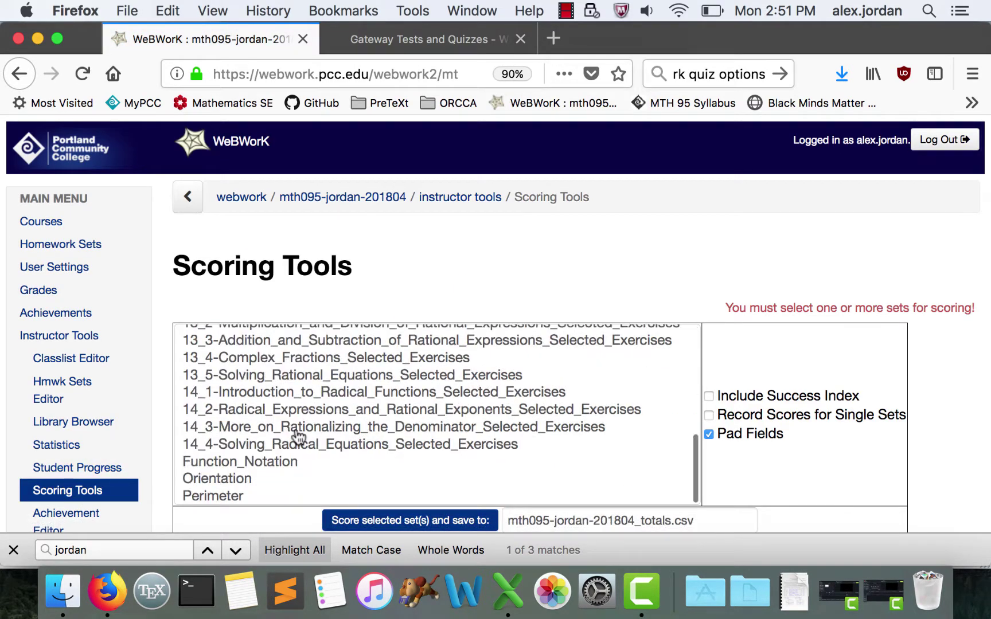
pyautogui.click(276, 463)
pyautogui.scroll(-3, 438, 241)
pyautogui.click(410, 374)
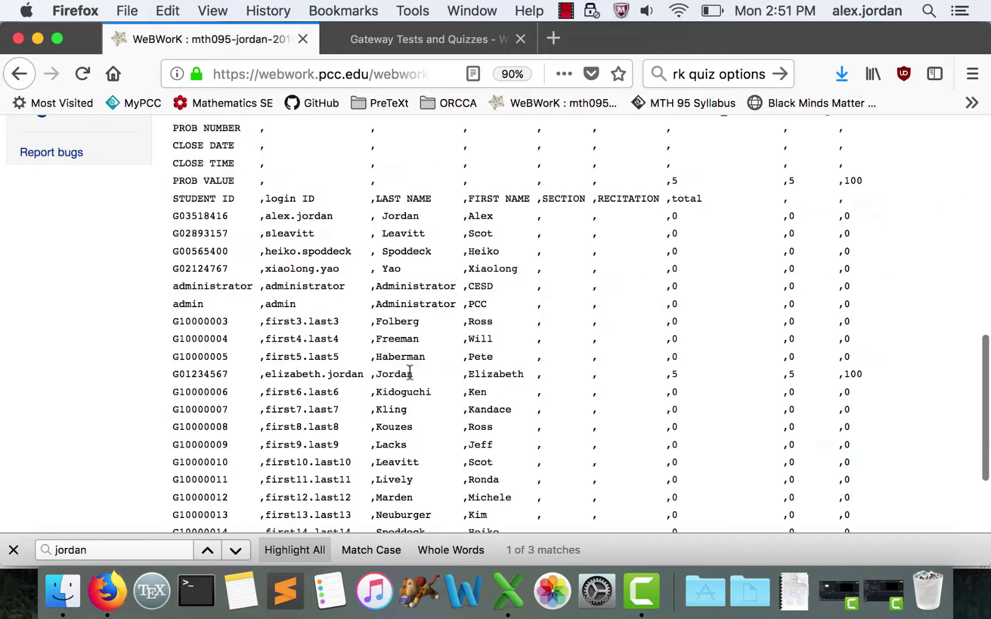
pyautogui.tripleClick(410, 373)
pyautogui.scroll(2, 673, 378)
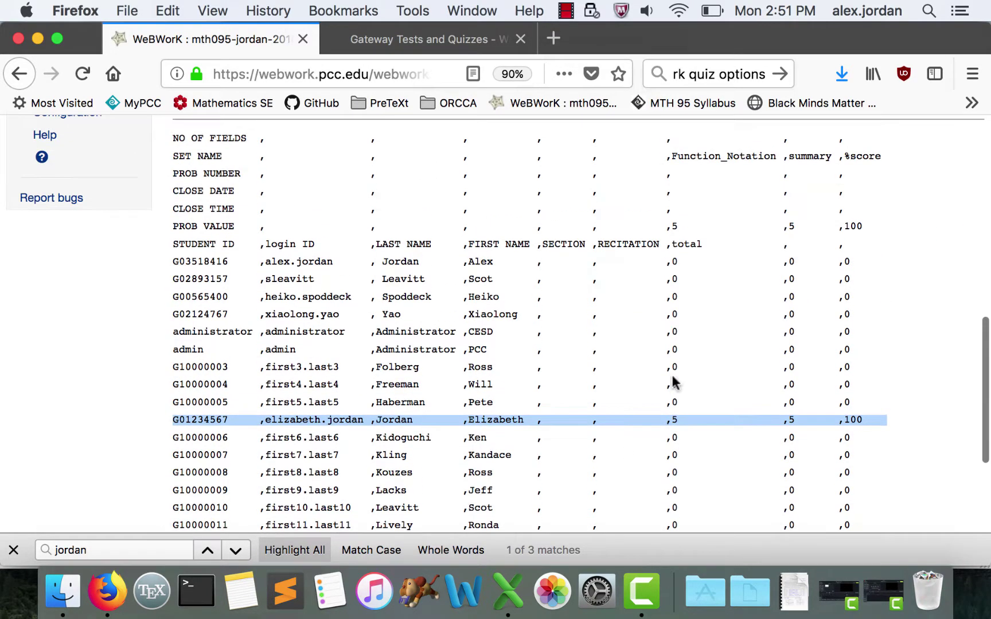
pyautogui.click(675, 420)
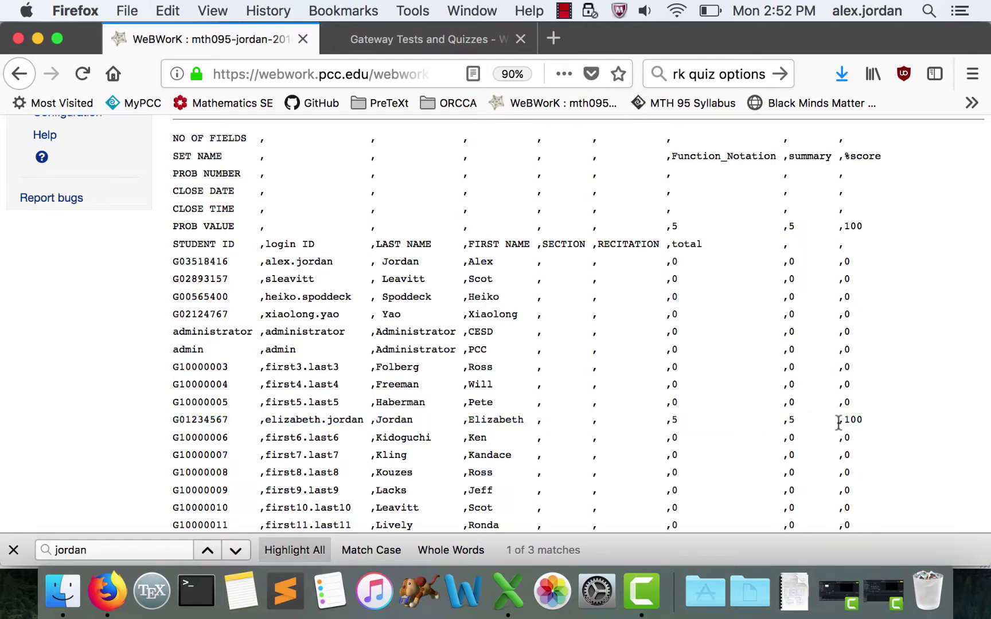
pyautogui.scroll(15, 842, 423)
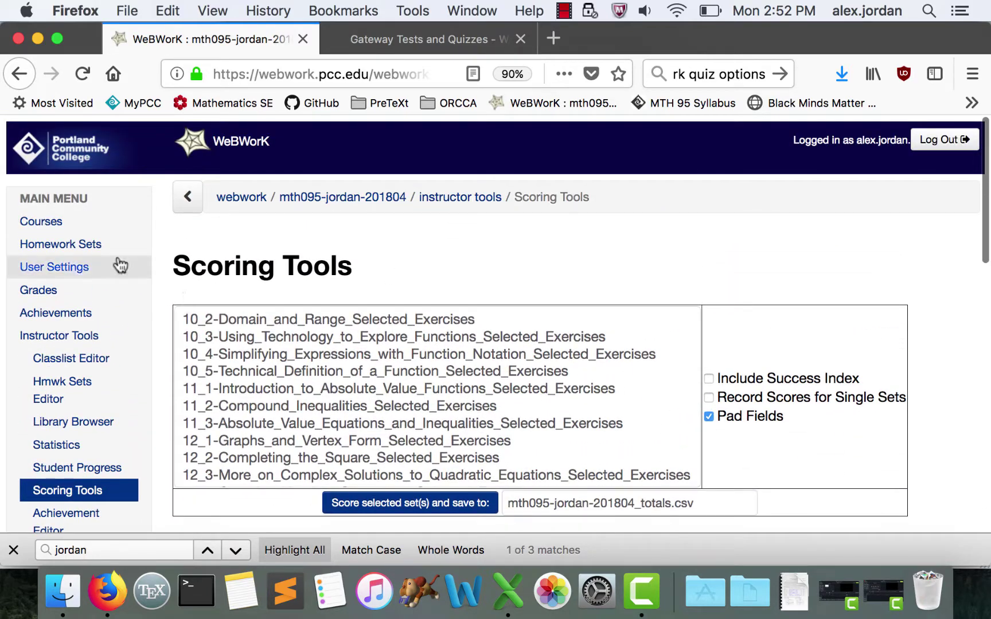
# - Select the Function_Notation set in Instructor Tools and open its details for editing
pyautogui.click(32, 338)
pyautogui.scroll(-10, 525, 336)
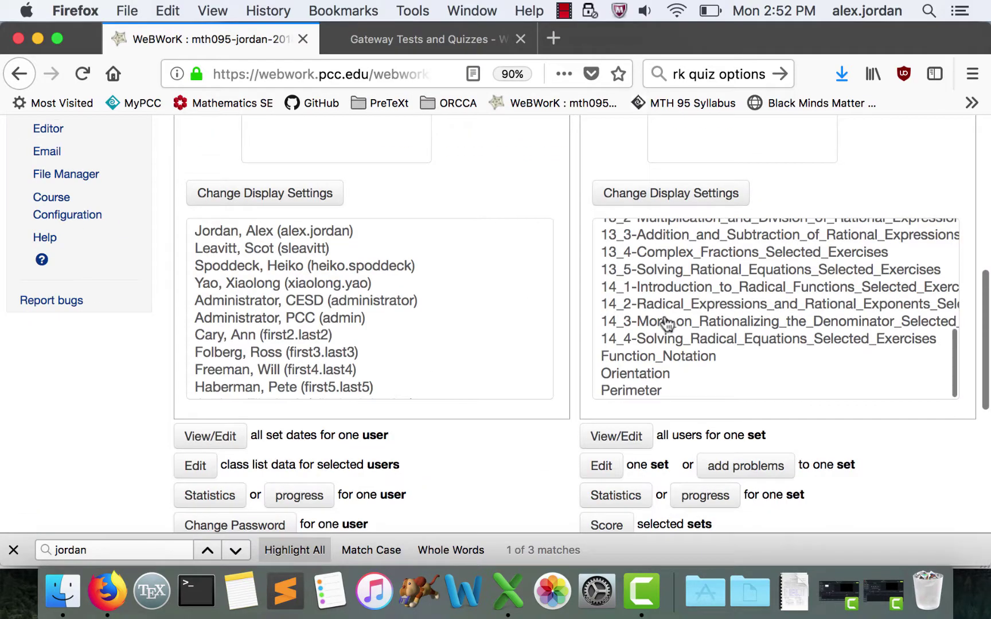
pyautogui.click(643, 357)
pyautogui.scroll(-3, 553, 464)
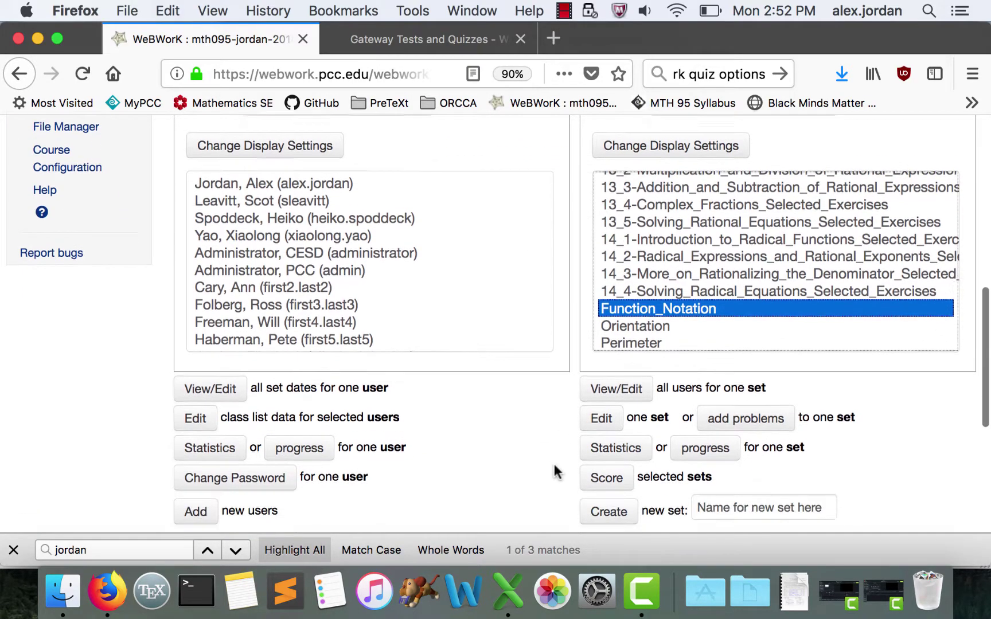
pyautogui.click(604, 411)
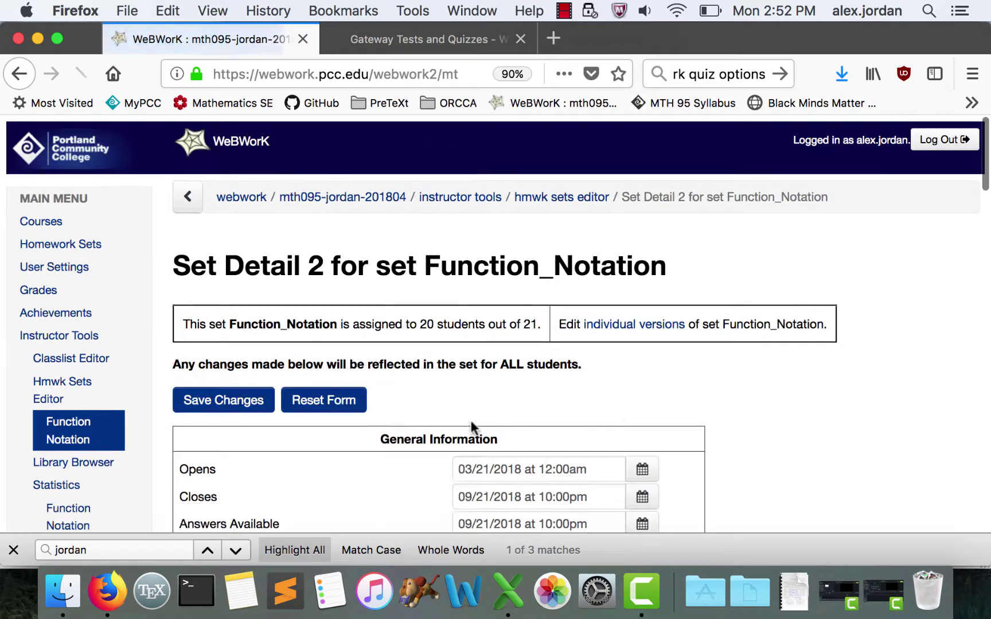
# - Change the assignment type to proctored gateway/quiz, save, and enter a shared proctoring password
pyautogui.scroll(-10, 471, 428)
pyautogui.click(543, 191)
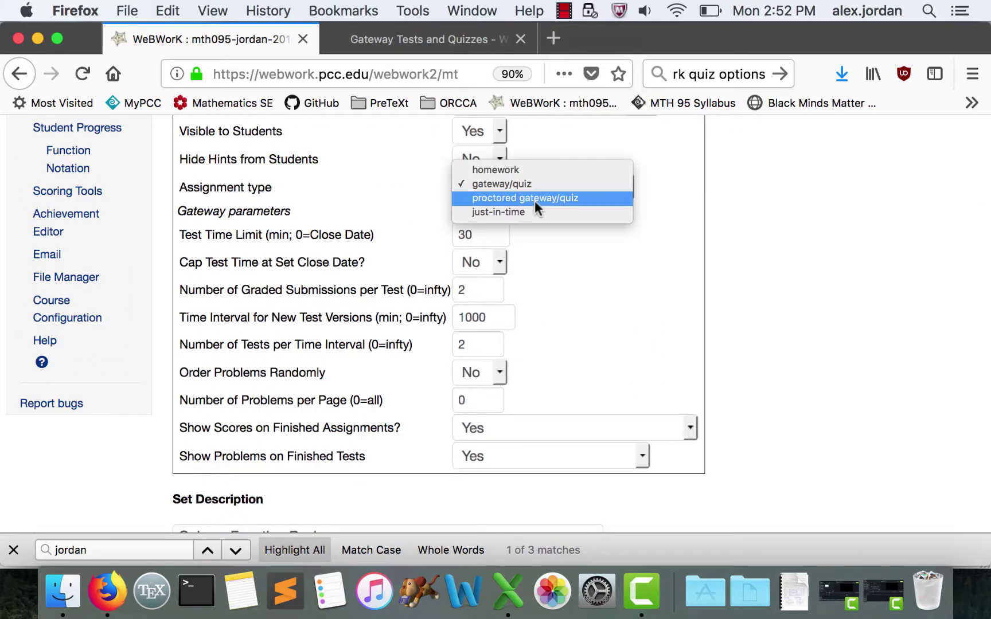
pyautogui.click(535, 199)
pyautogui.scroll(5, 395, 233)
pyautogui.click(241, 198)
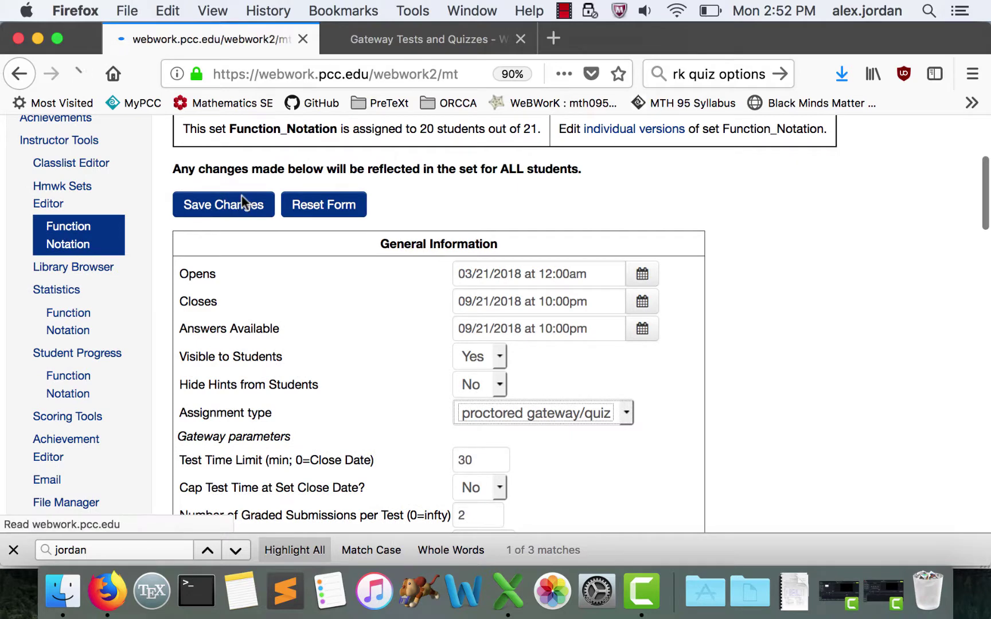
pyautogui.scroll(3, 608, 316)
pyautogui.click(630, 318)
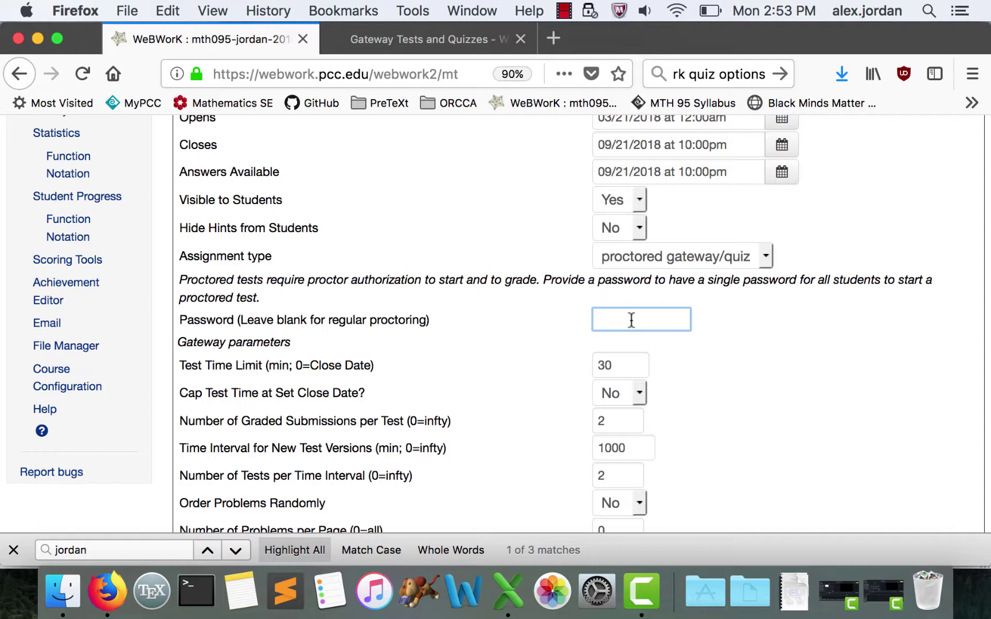
pyautogui.write('password')
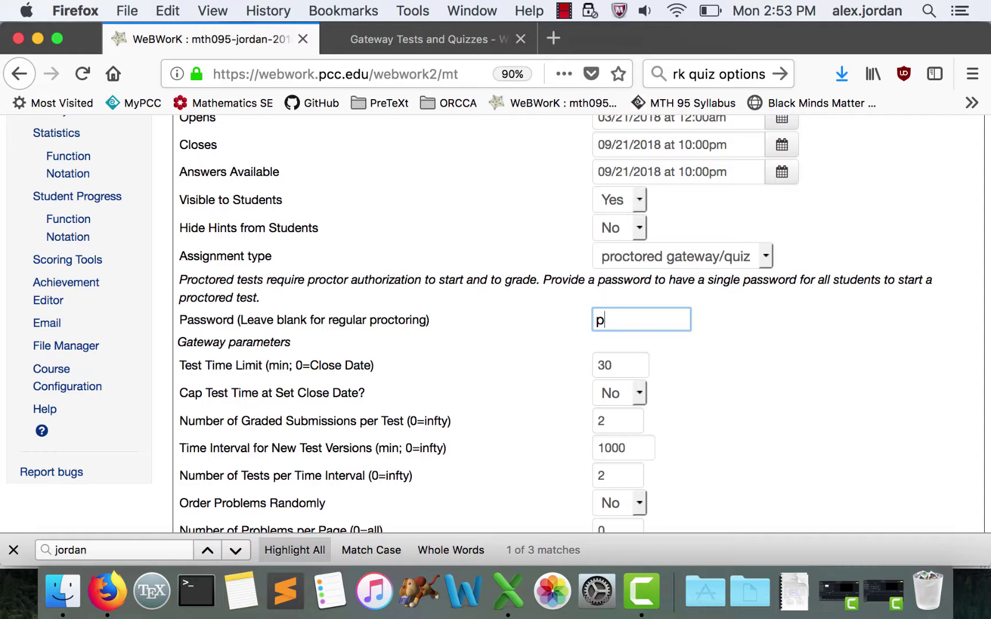